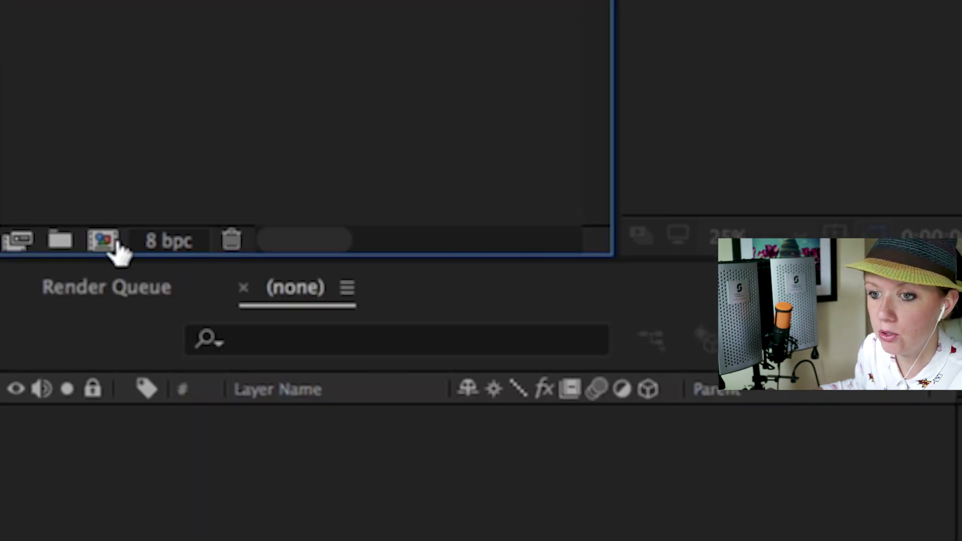
Create a 1080×1080, 30 fps, 7-second comp with dark magenta background and add Audio 1.wav
left_click(105, 243)
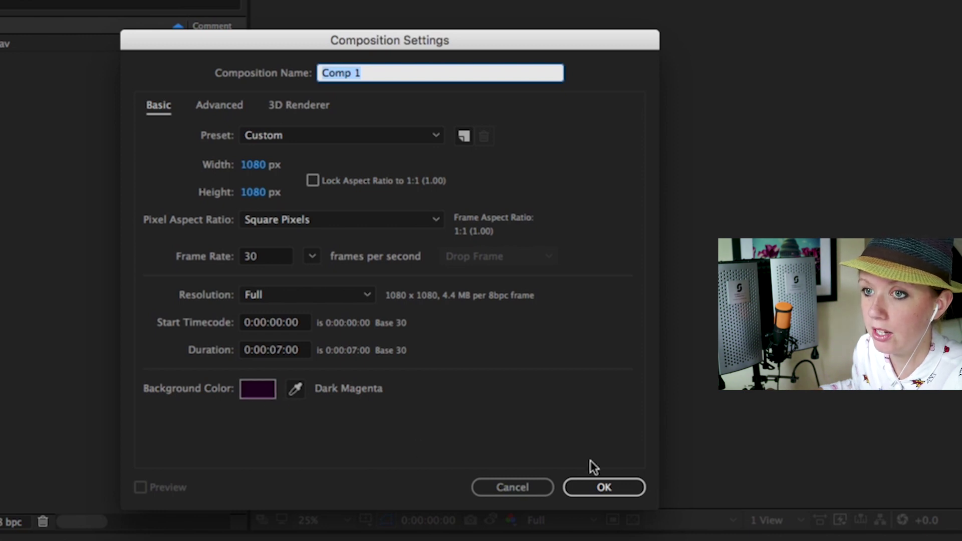
left_click(607, 495)
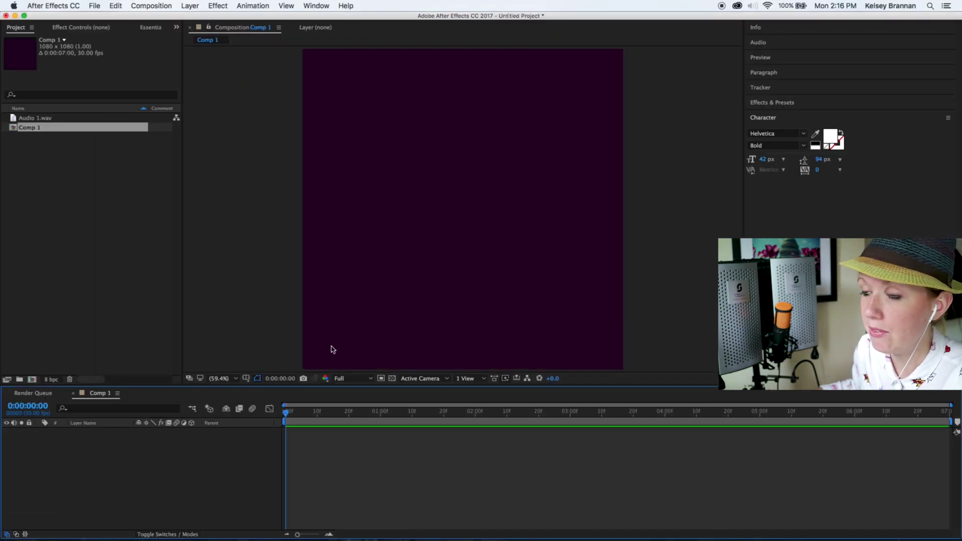
left_click(41, 119)
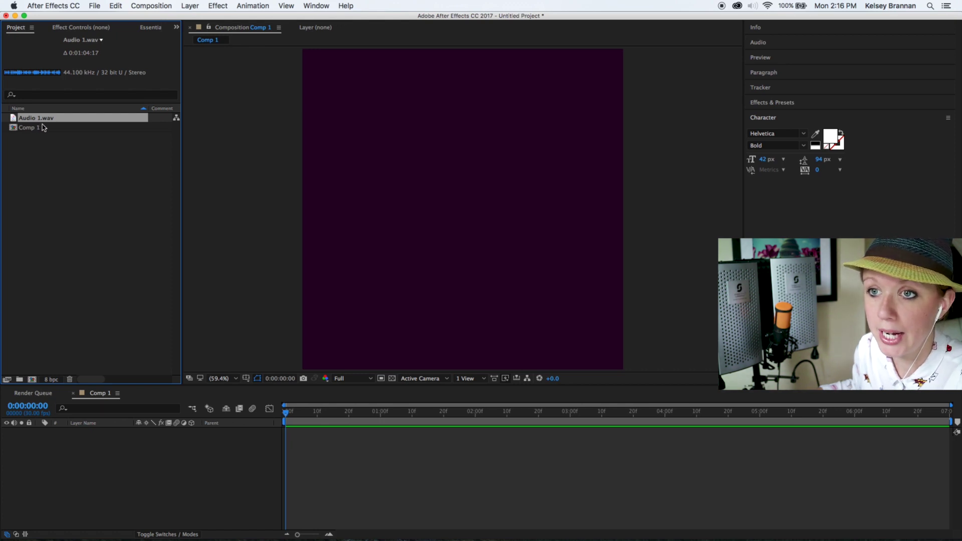
left_click_drag(39, 121, 97, 460)
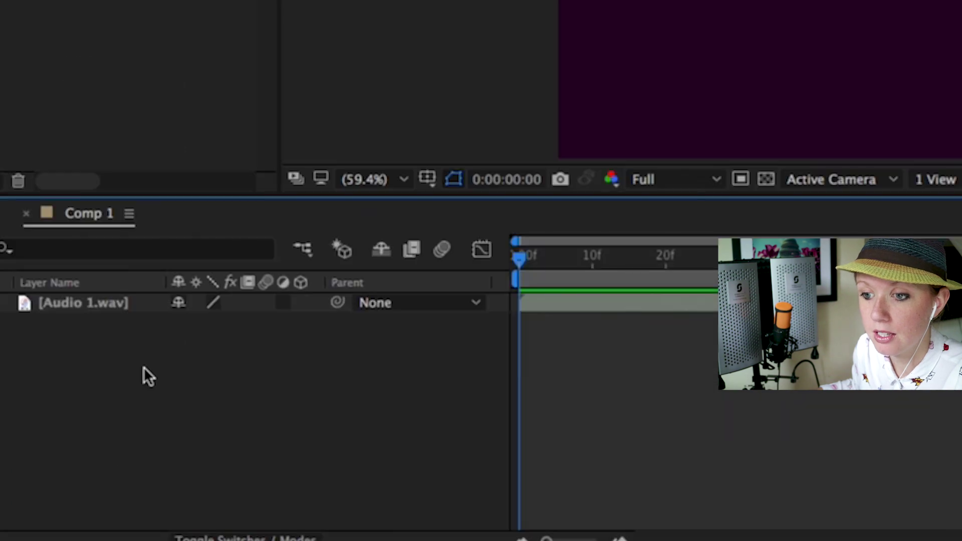
Add a full-frame Black Solid 1 layer to the composition
right_click(122, 460)
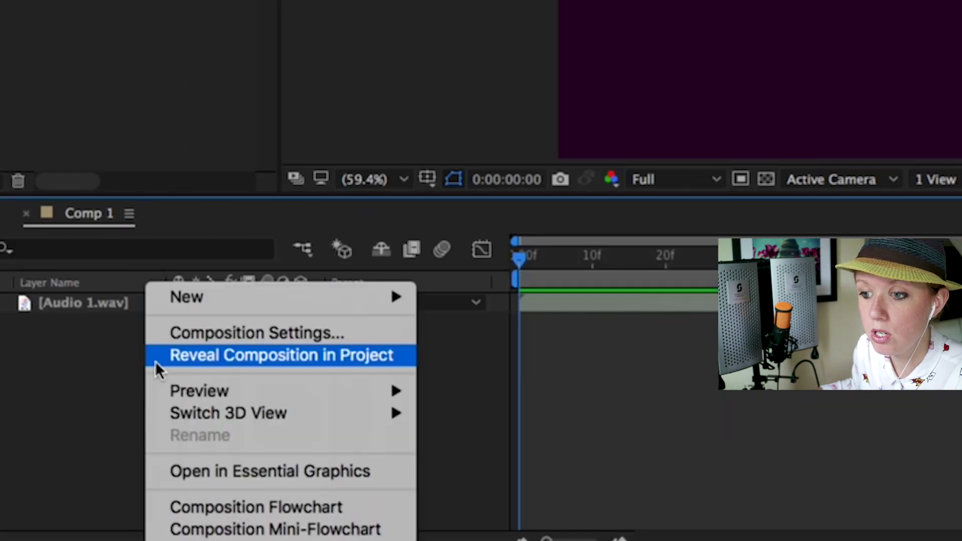
mouse_move(373, 300)
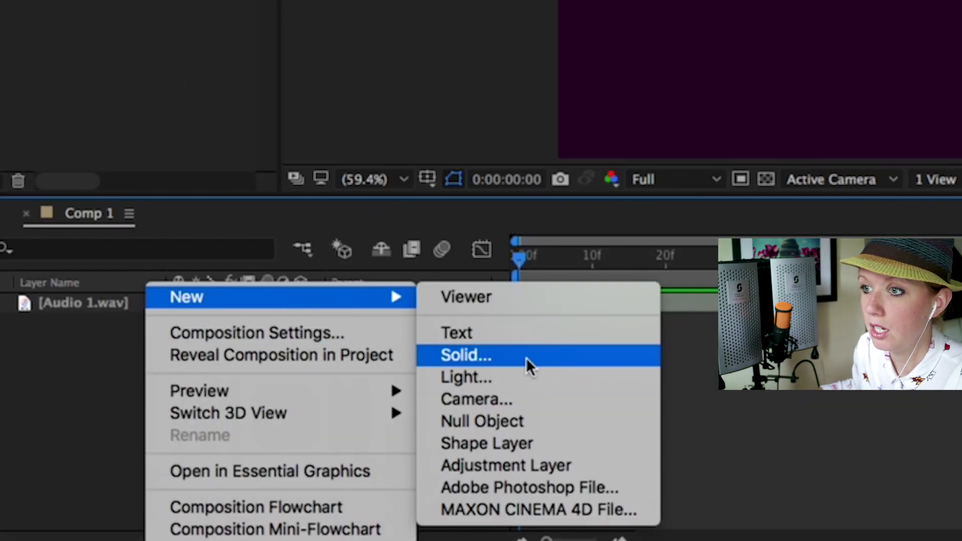
left_click(526, 357)
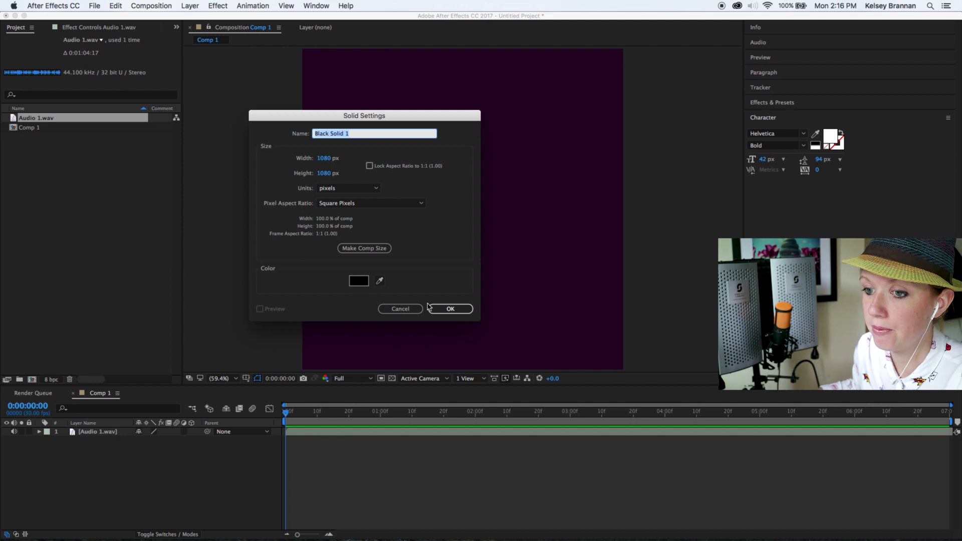
left_click(450, 309)
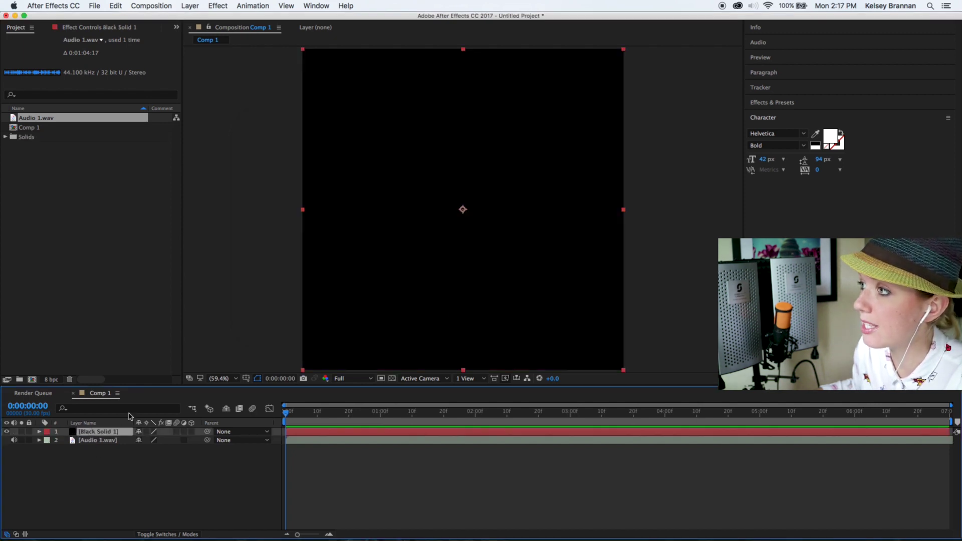
Search Effects & Presets for 'spectr' and apply Audio Spectrum to the solid
left_click(782, 102)
left_click(790, 112)
type("spec")
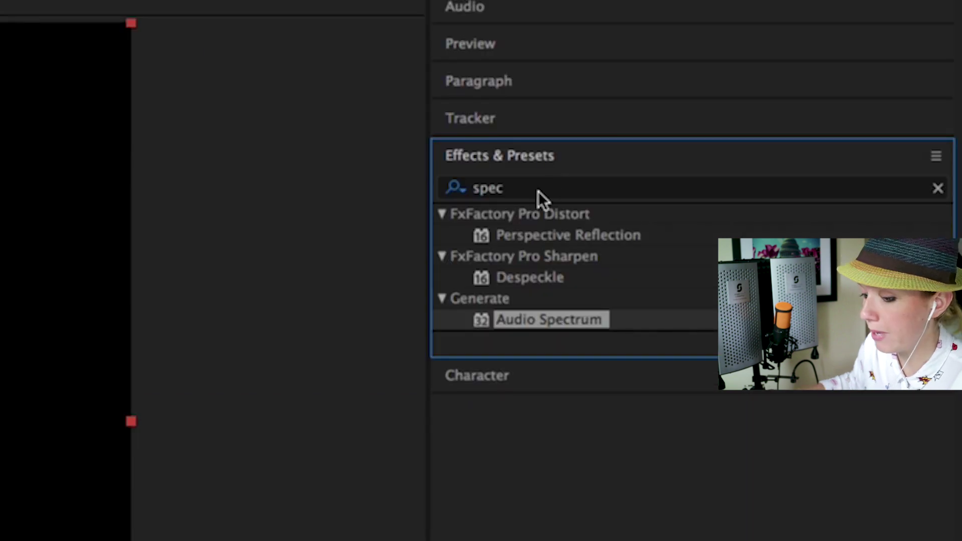
left_click(538, 190)
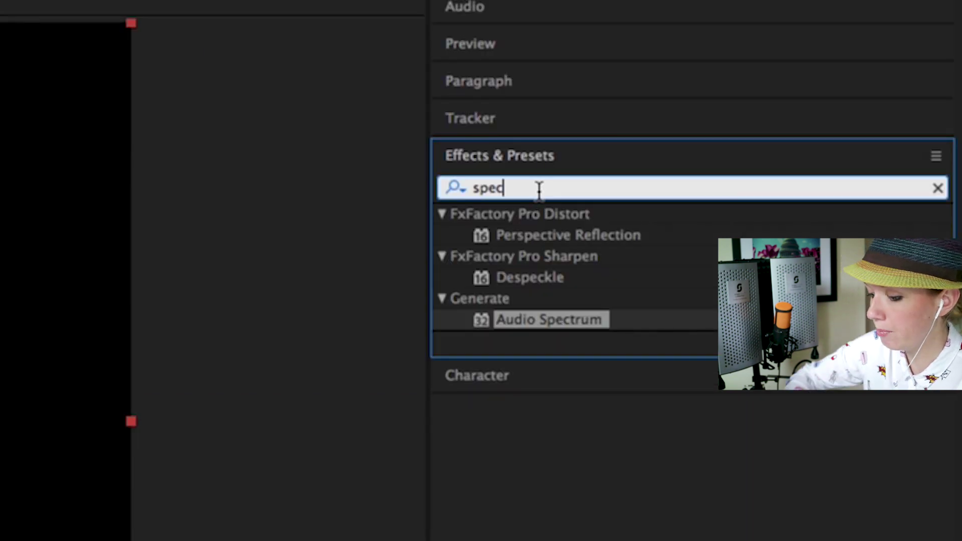
type("tr")
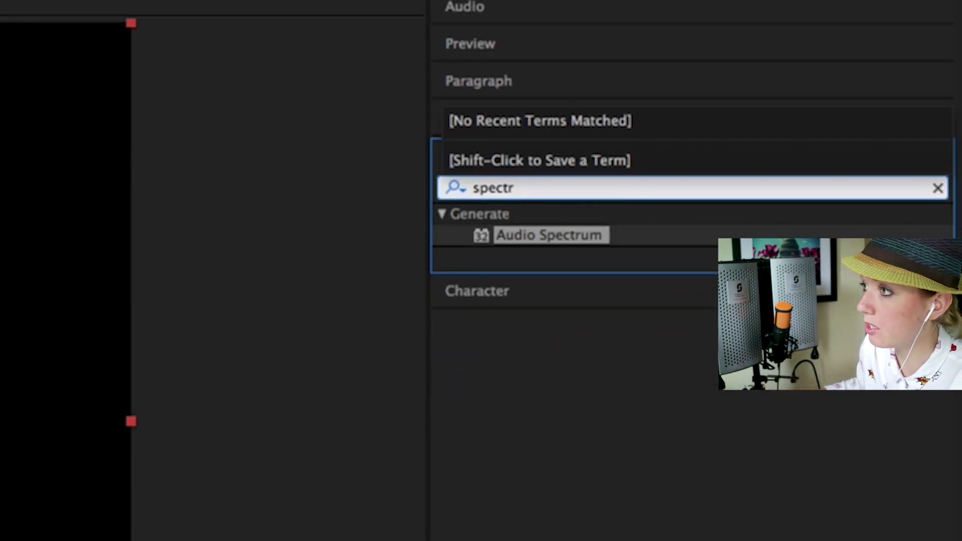
left_click(519, 235)
left_click_drag(524, 236, 92, 433)
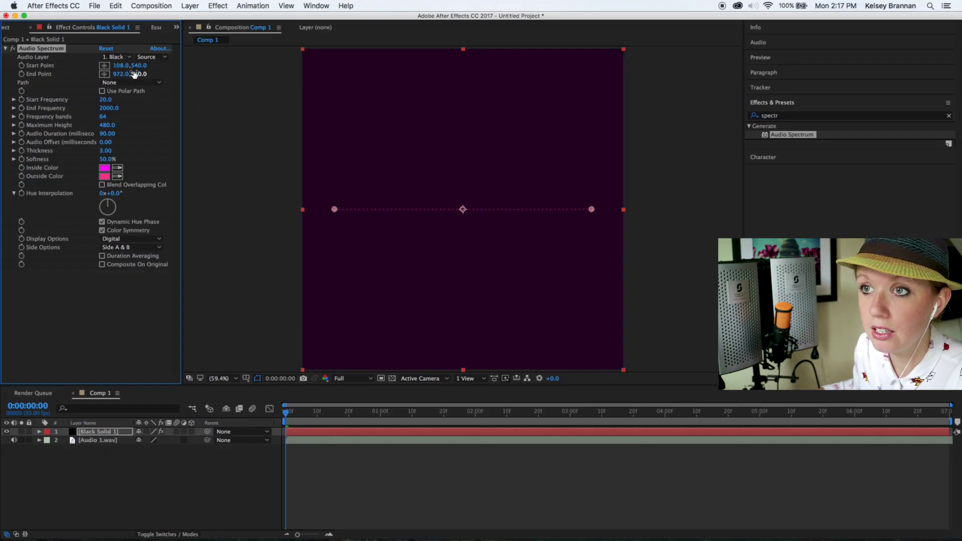
Set the Audio Spectrum's Audio Layer to Audio 1.wav
left_click_drag(182, 107, 230, 108)
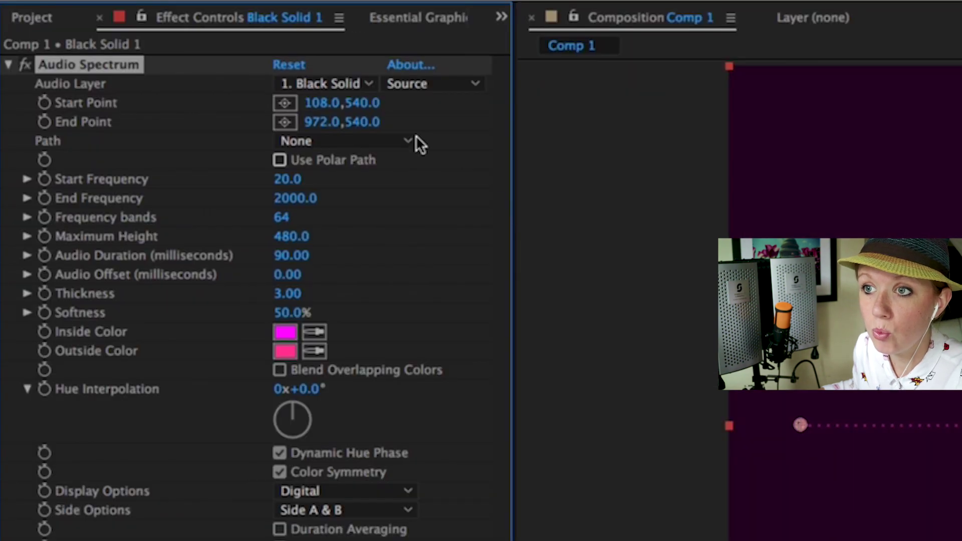
left_click(337, 84)
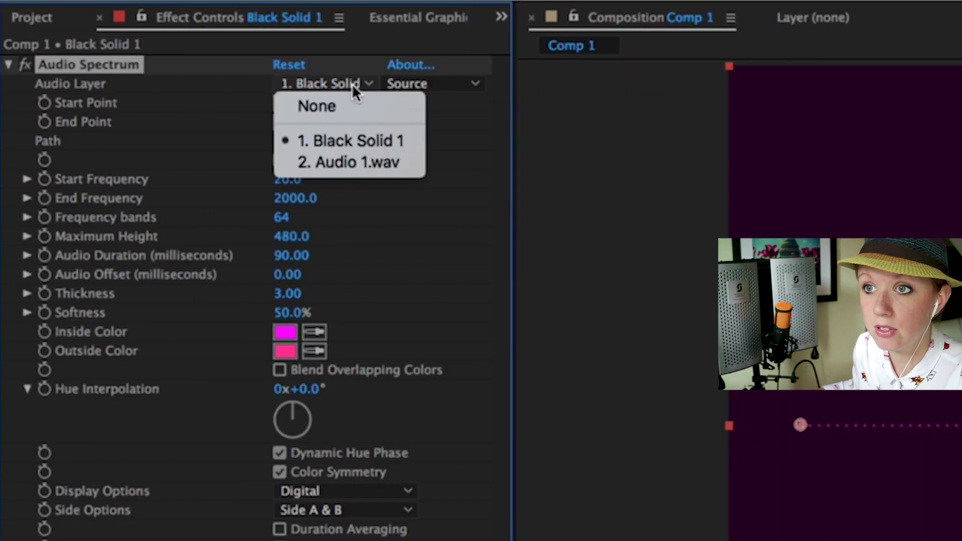
left_click(386, 168)
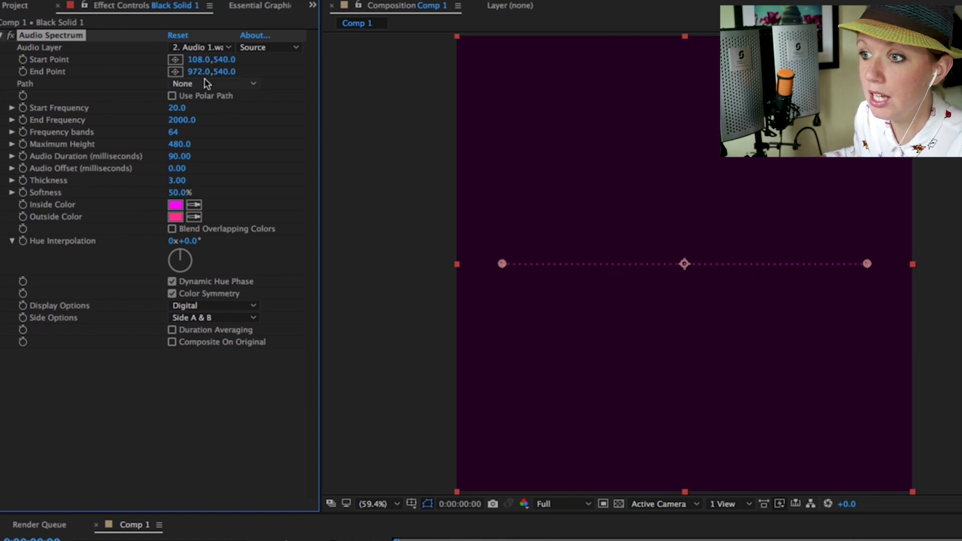
Set Start Point to 25,1011 and End Point to 1032,1011 for a level bottom baseline
left_click_drag(193, 59, 148, 67)
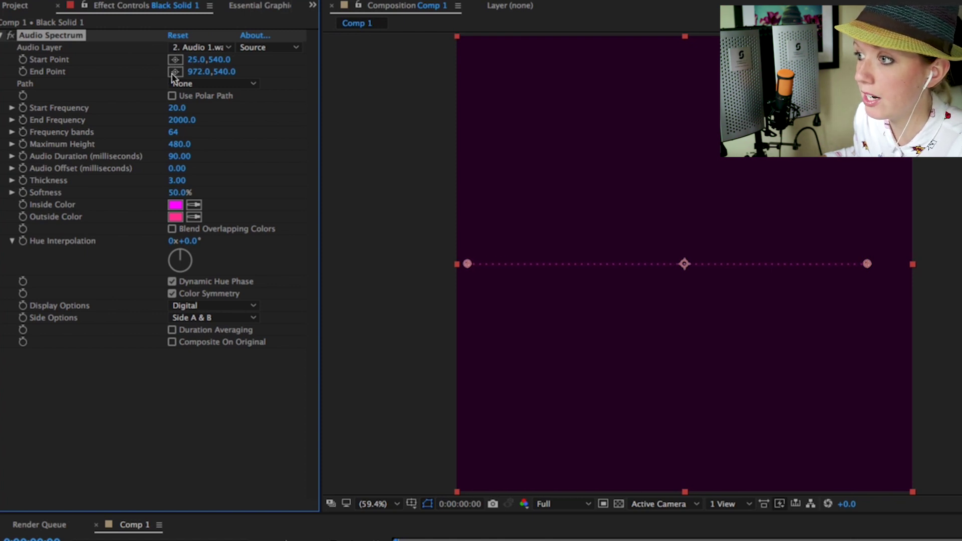
left_click_drag(193, 72, 243, 81)
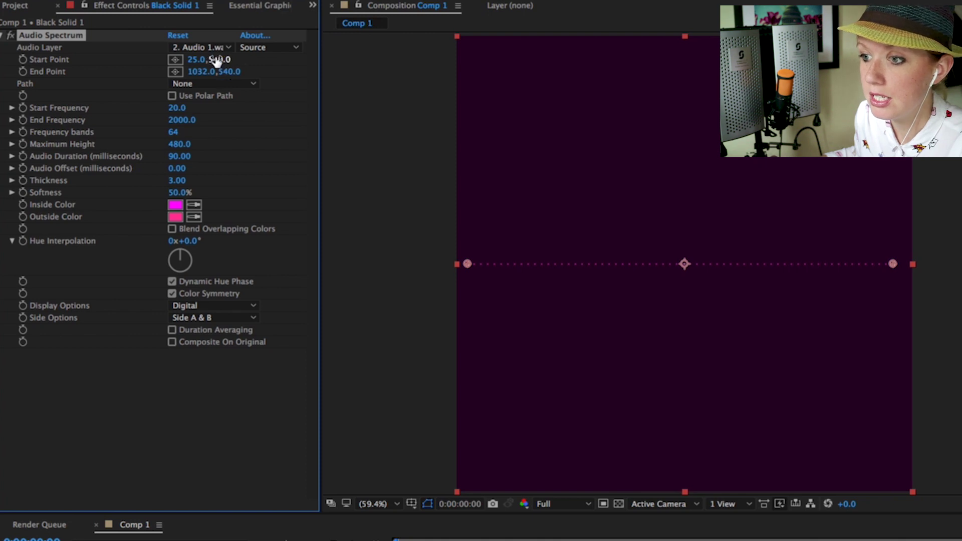
left_click_drag(217, 60, 511, 96)
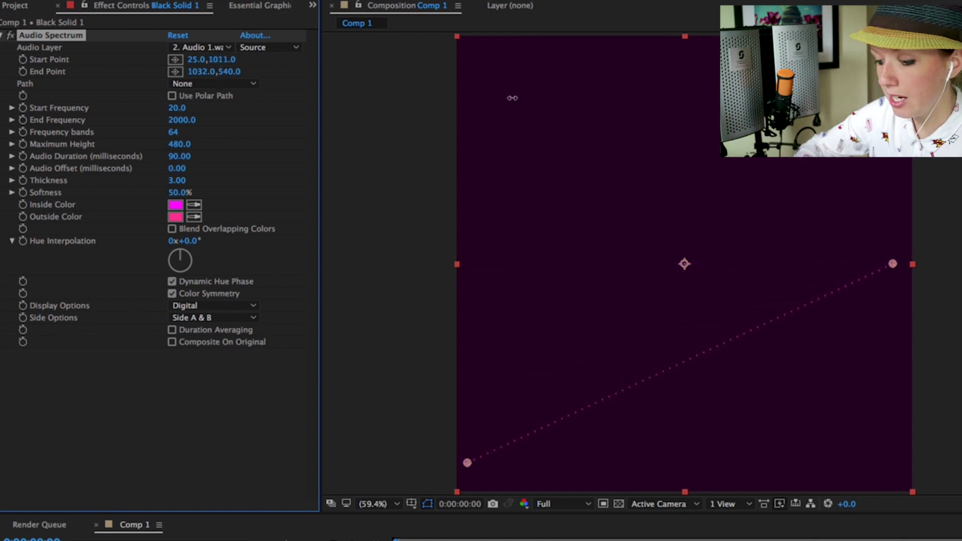
left_click(230, 71)
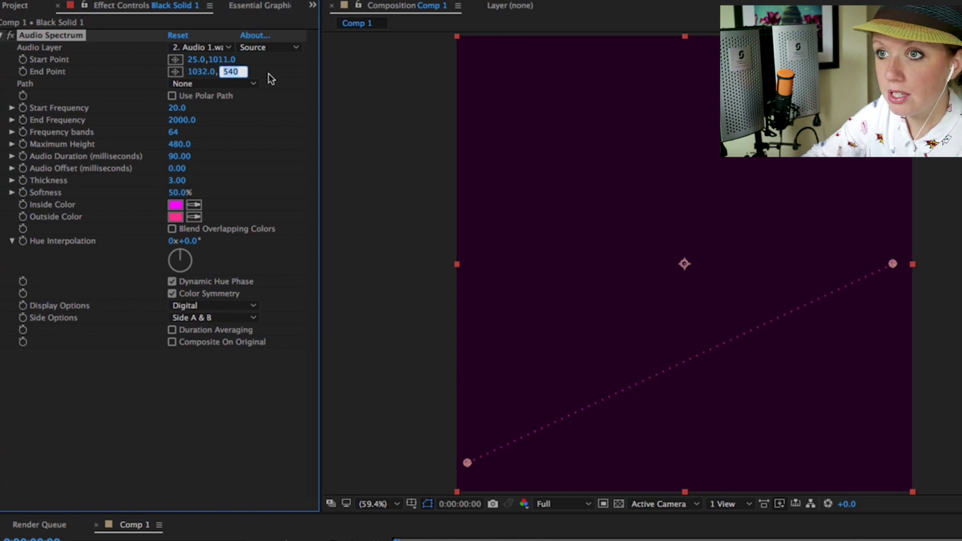
type("101")
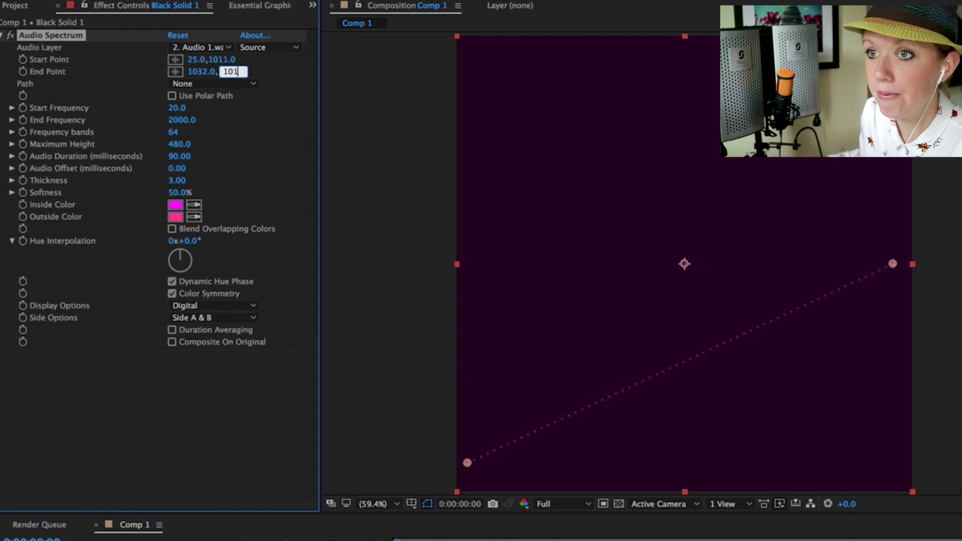
type("1")
key("Return")
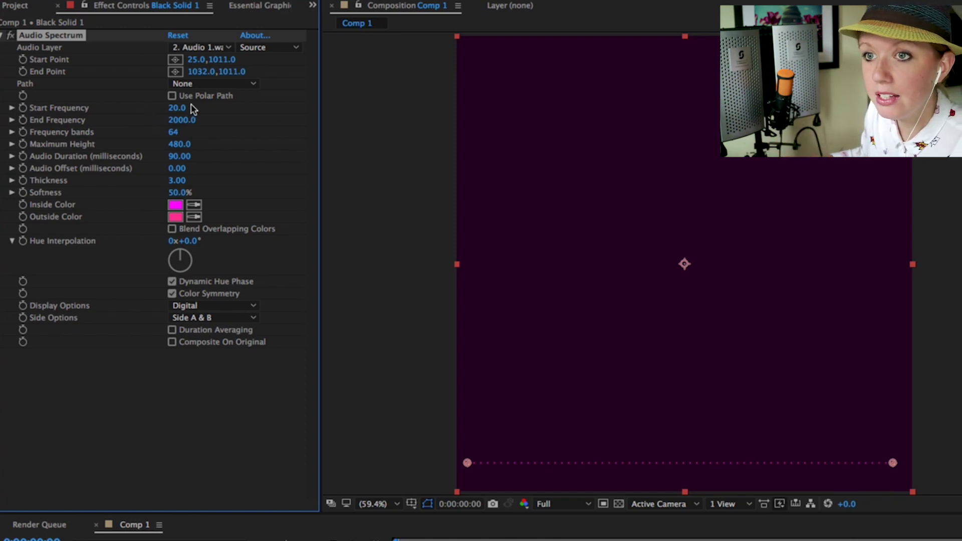
Set the spectrum's frequency range to 1–1500 with 75 frequency bands
left_click(177, 108)
type("1")
key("Return")
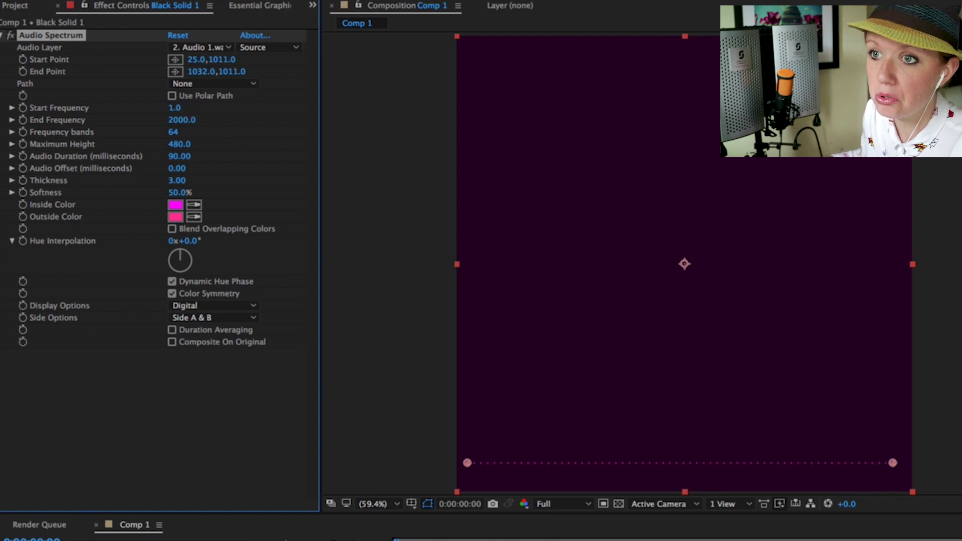
left_click(181, 121)
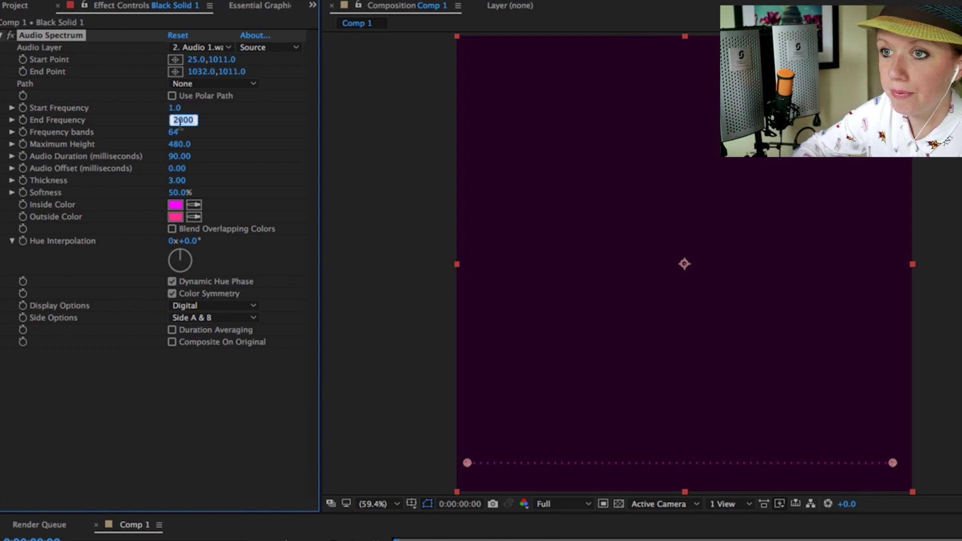
type("1500")
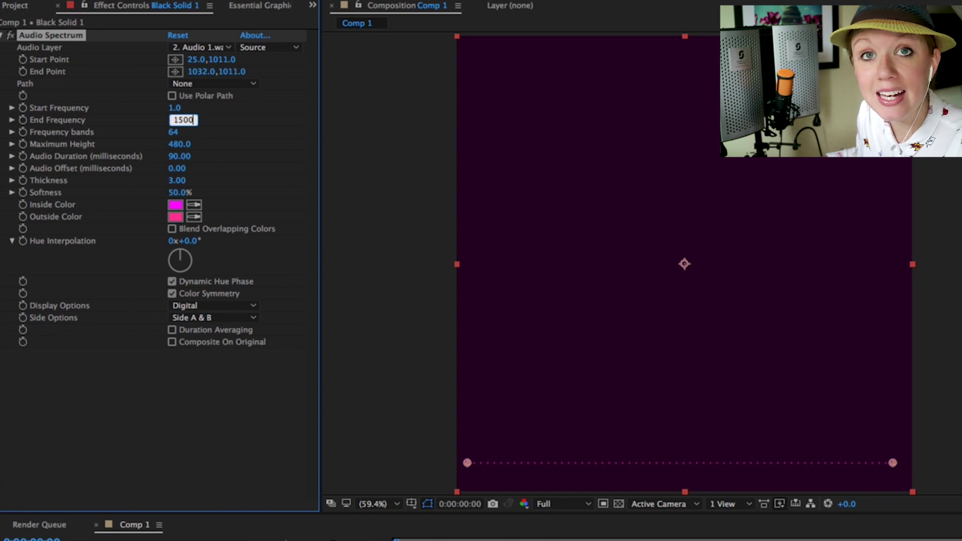
key("Return")
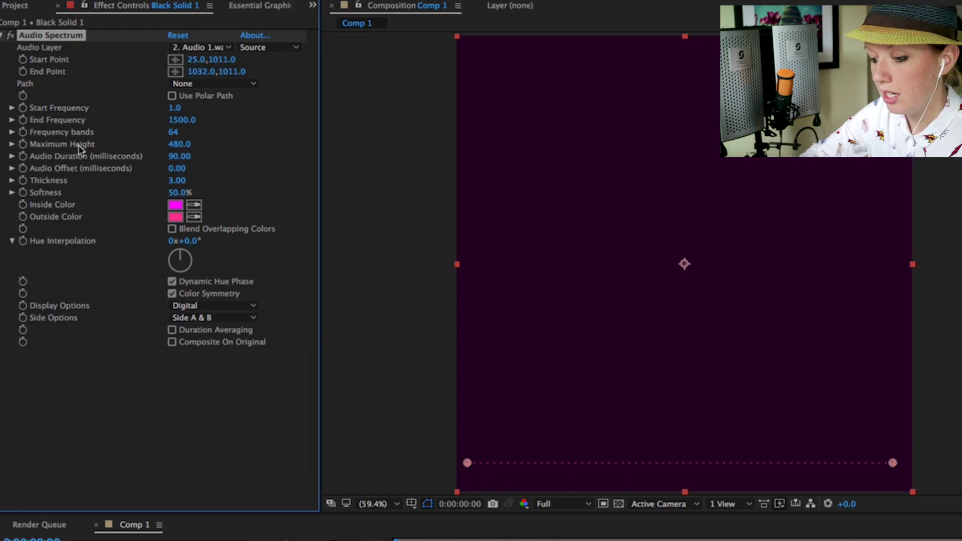
left_click(174, 132)
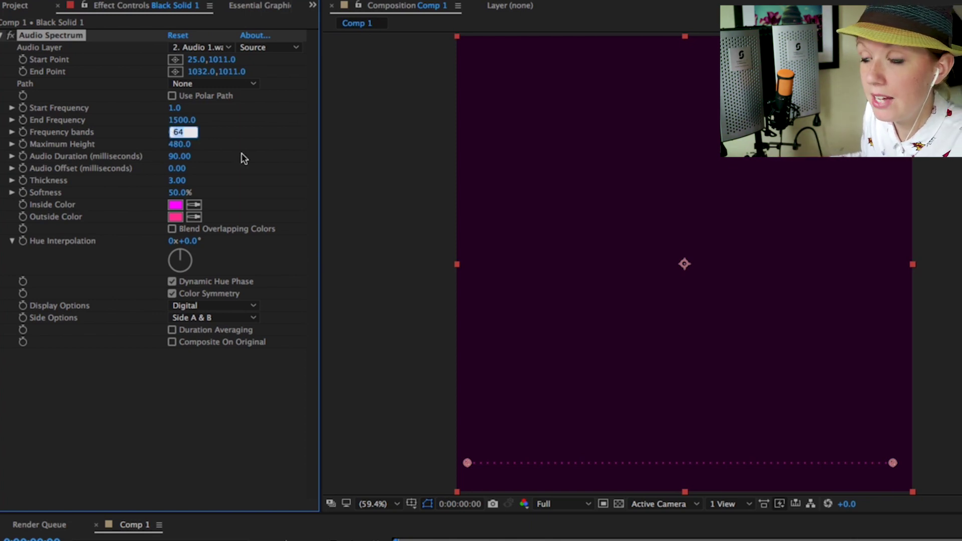
type("75")
key("Return")
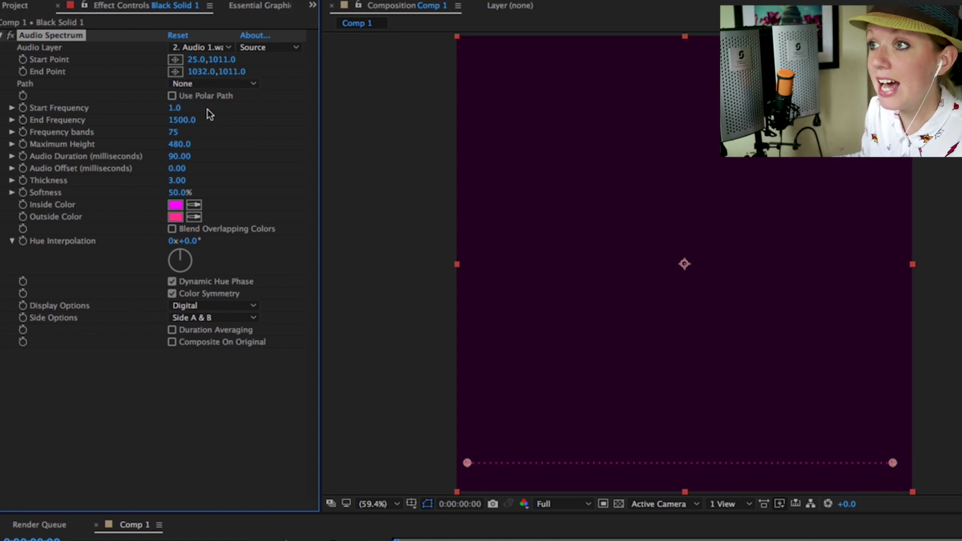
Set Maximum Height to 15000 and preview the animating bars
left_click(179, 144)
type("430")
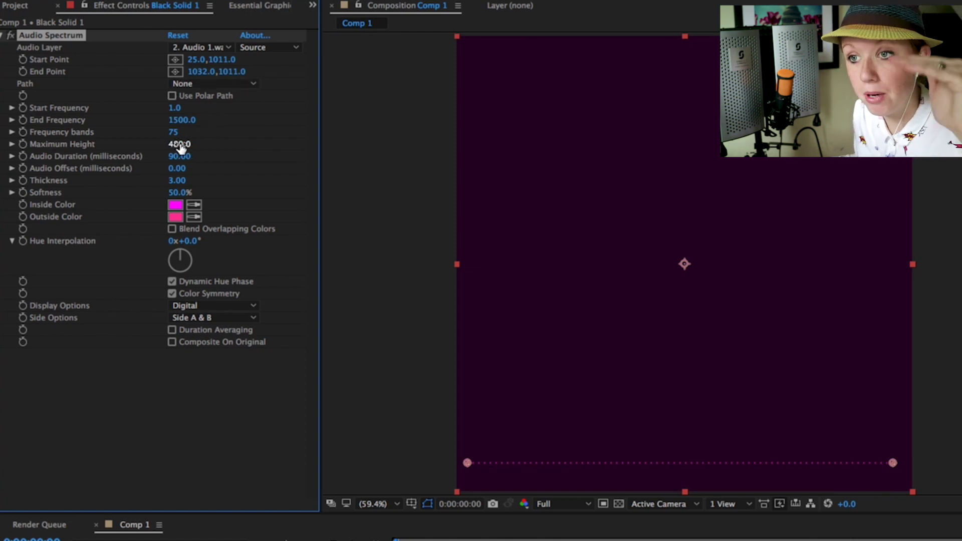
key("Return")
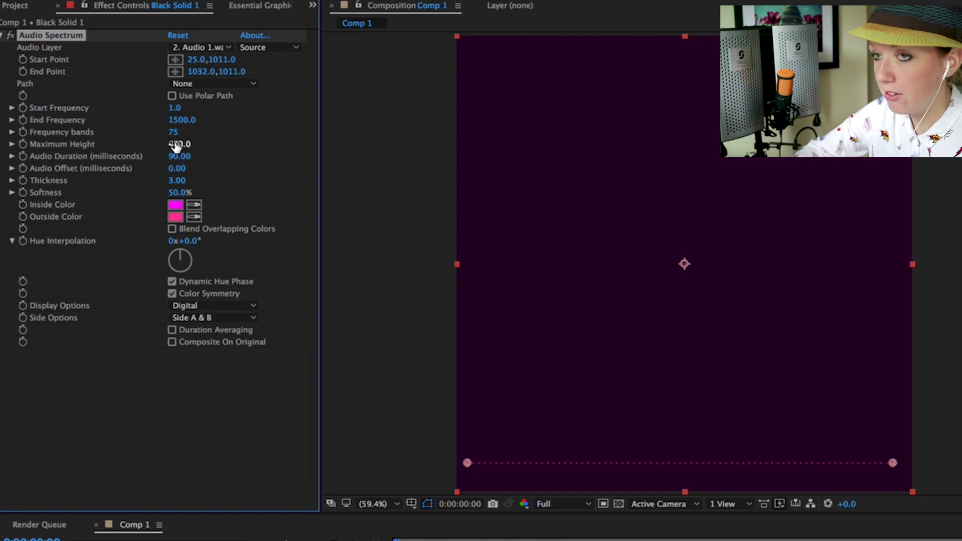
left_click(179, 144)
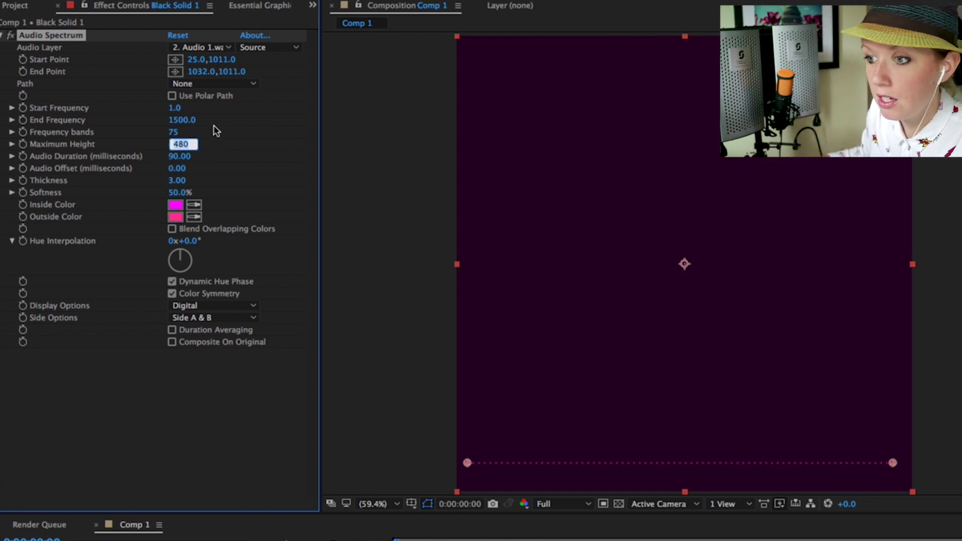
type("15000")
key("Return")
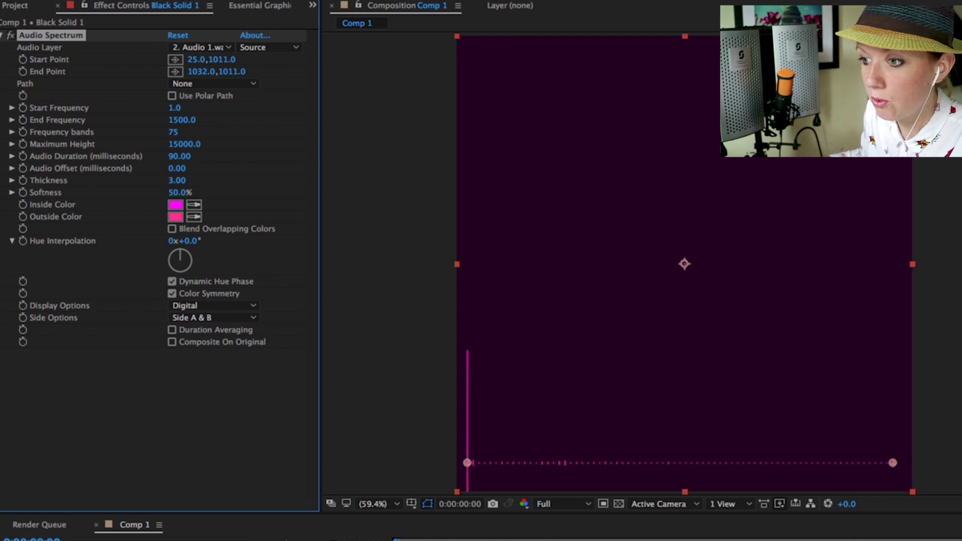
key("space")
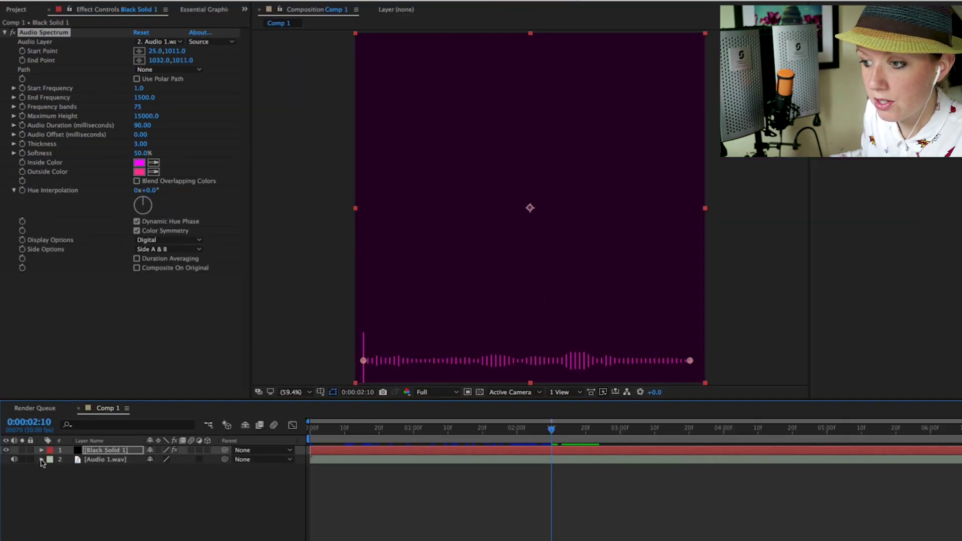
Reveal the Audio 1.wav waveform in the timeline and scrub later into the audio
left_click(41, 459)
left_click(51, 470)
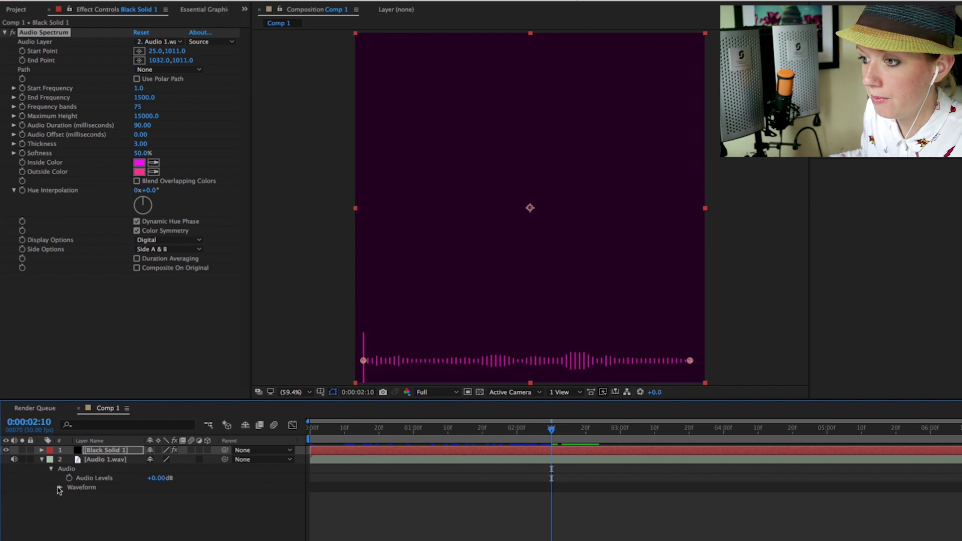
left_click(59, 489)
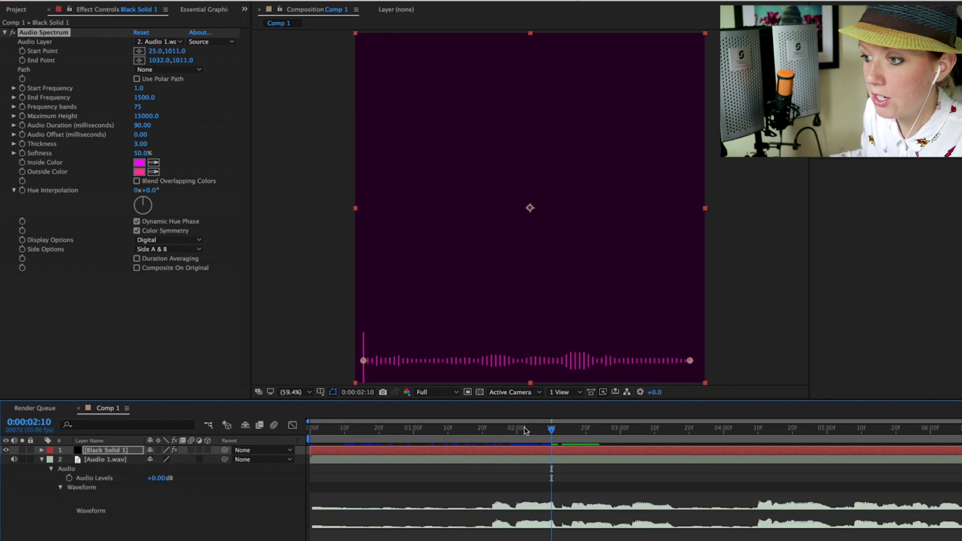
left_click_drag(525, 430, 640, 448)
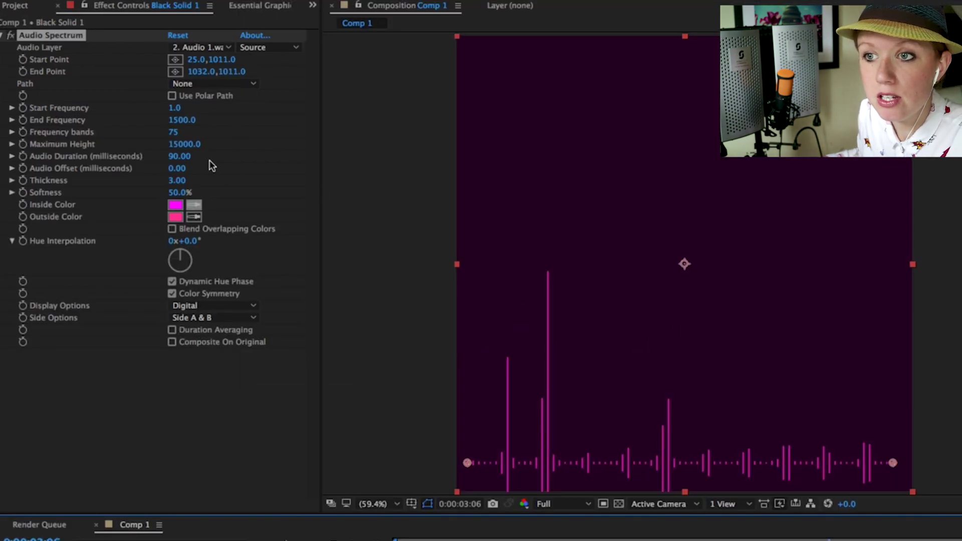
Set the spectrum Thickness to 10 and Softness to 15%
left_click_drag(187, 157, 188, 159)
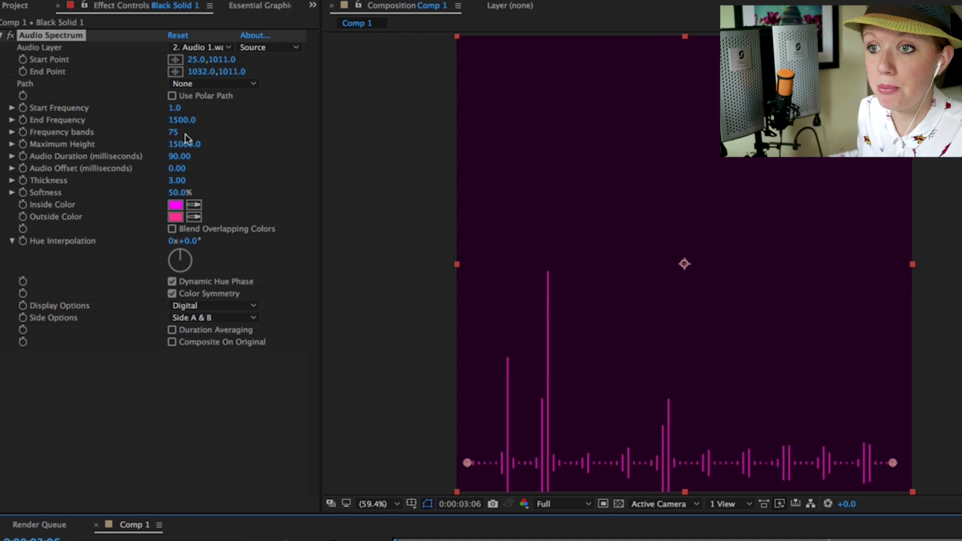
left_click(176, 183)
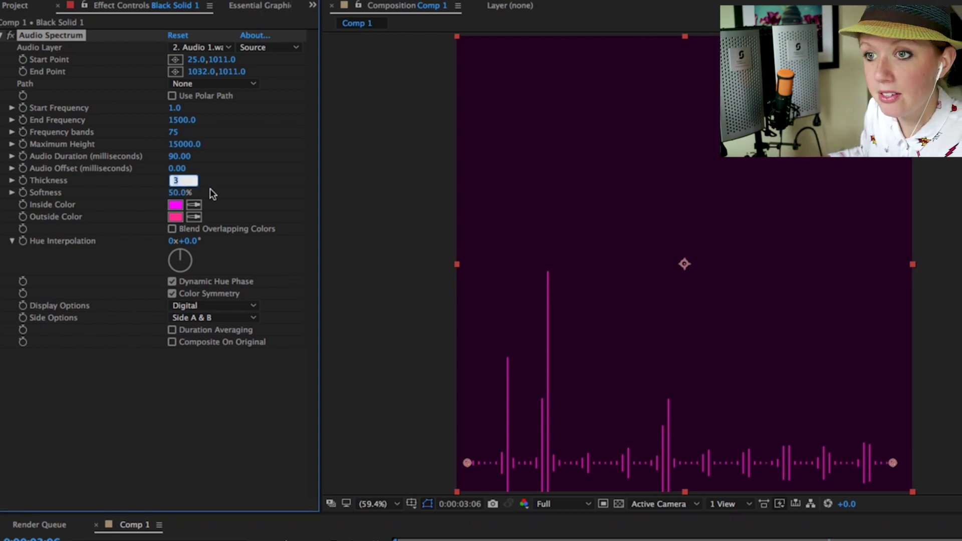
type("10")
key("Return")
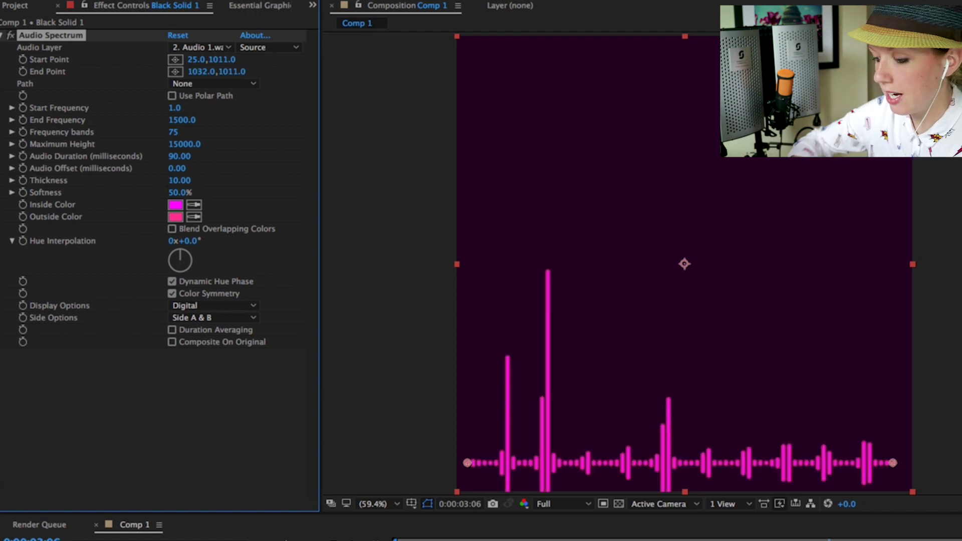
left_click(179, 192)
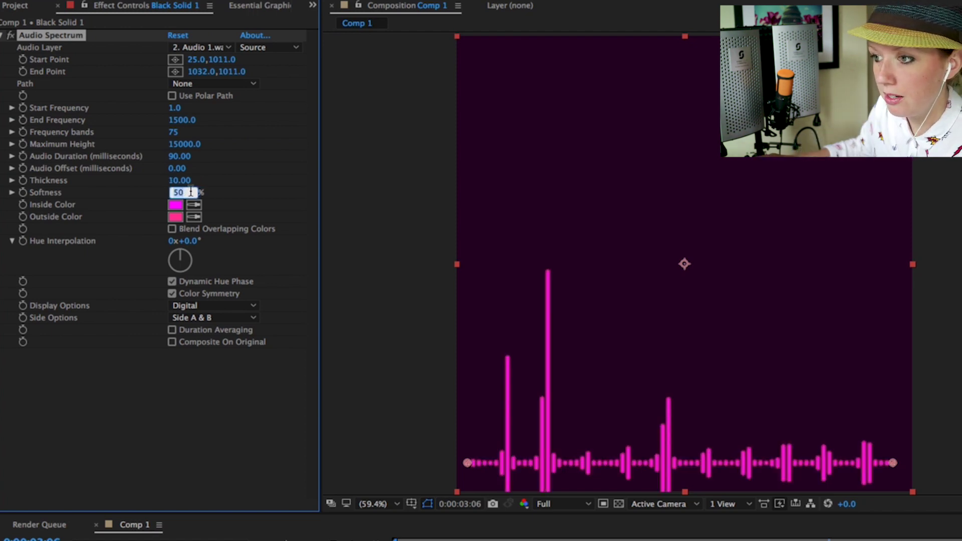
key("Return")
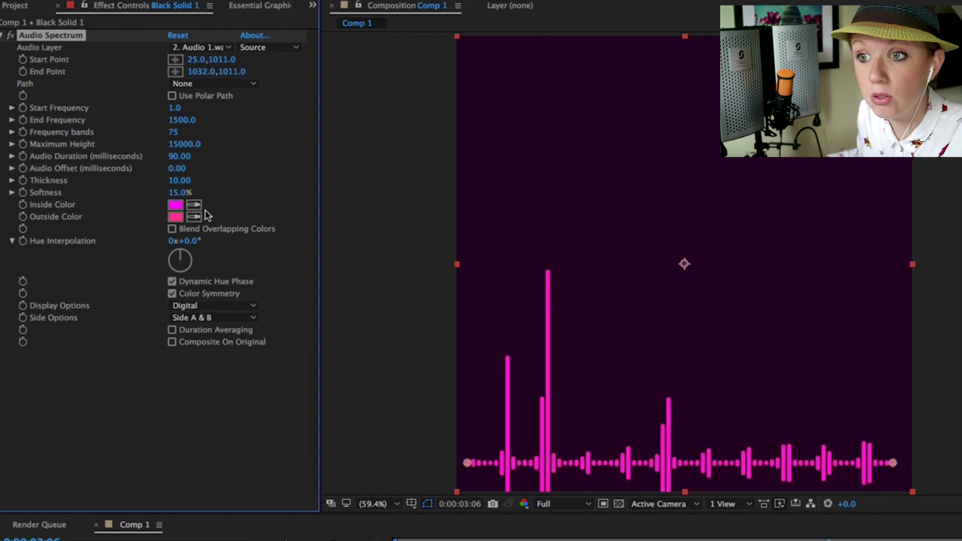
Set the spectrum Inside Color to yellow F2FF00
left_click(178, 209)
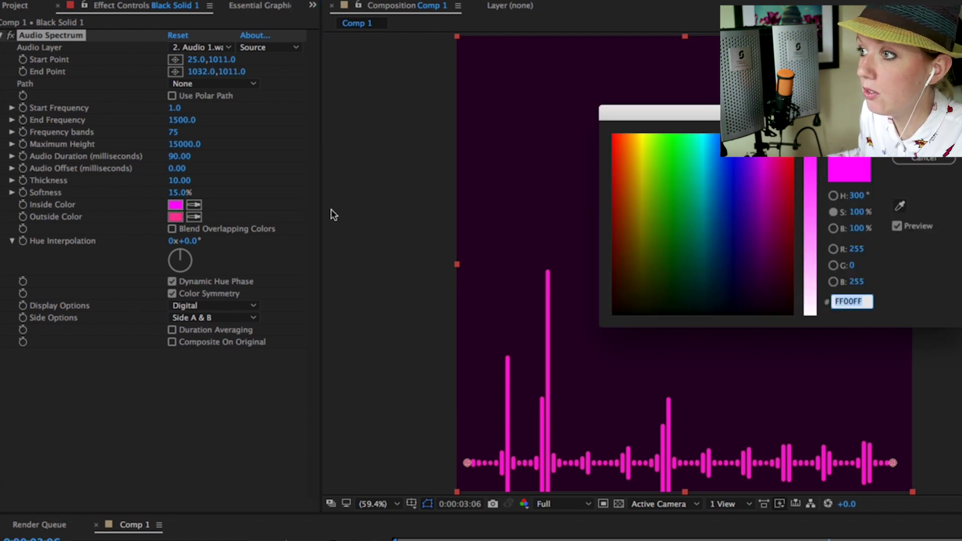
left_click(644, 165)
left_click_drag(644, 150, 644, 135)
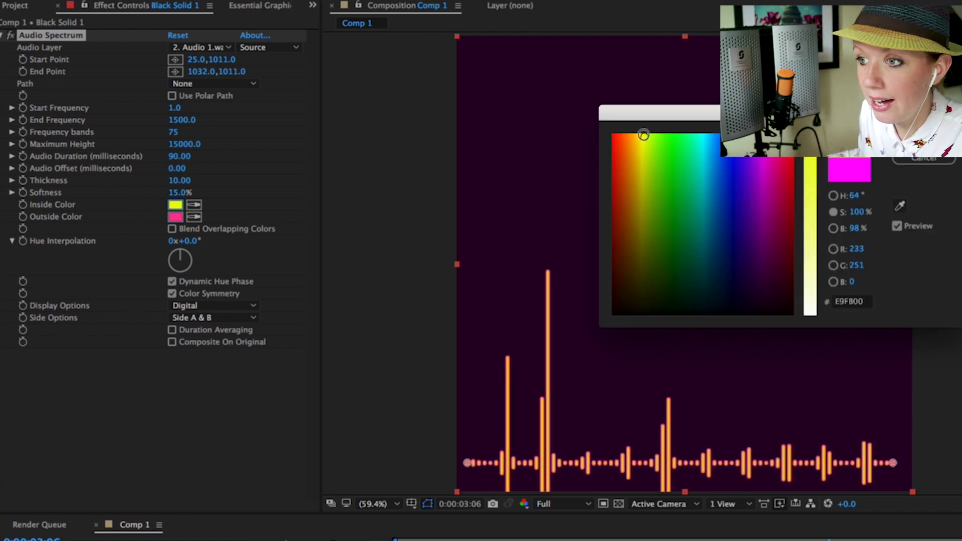
key("Return")
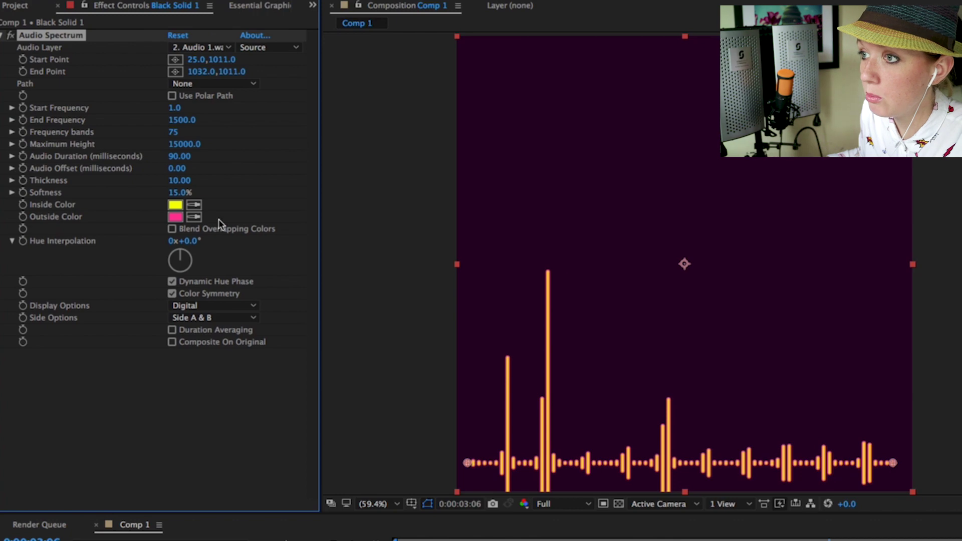
Set the spectrum Outside Color to lime green A9F831
left_click(175, 217)
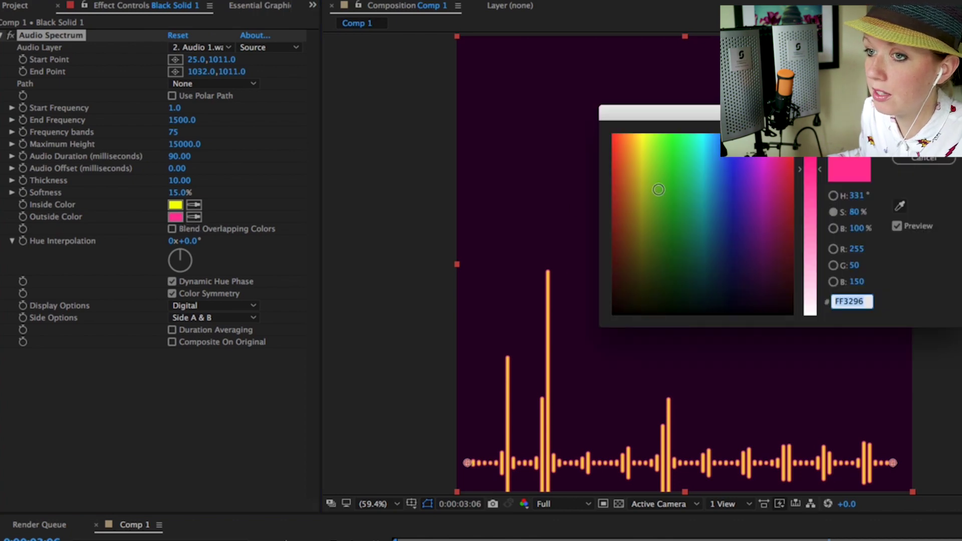
left_click_drag(651, 190, 653, 138)
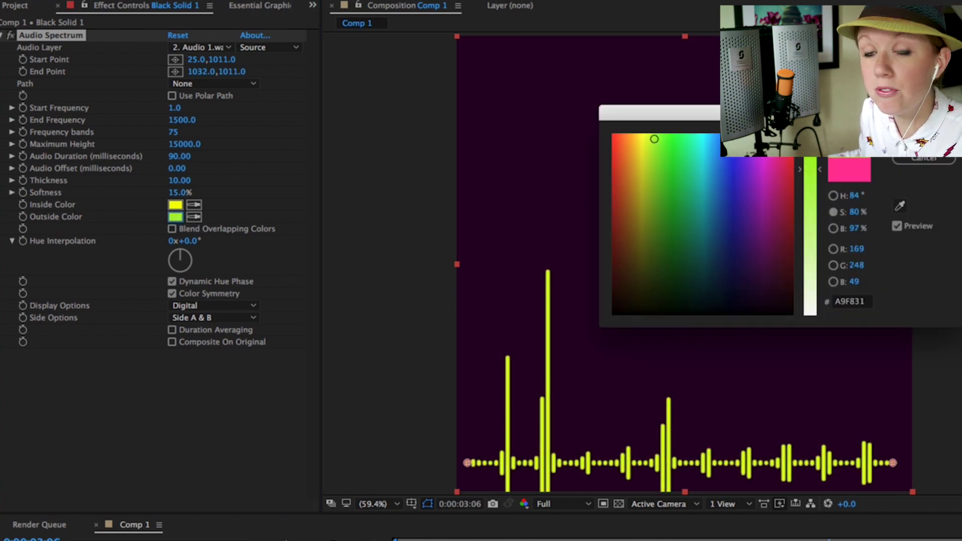
key("Return")
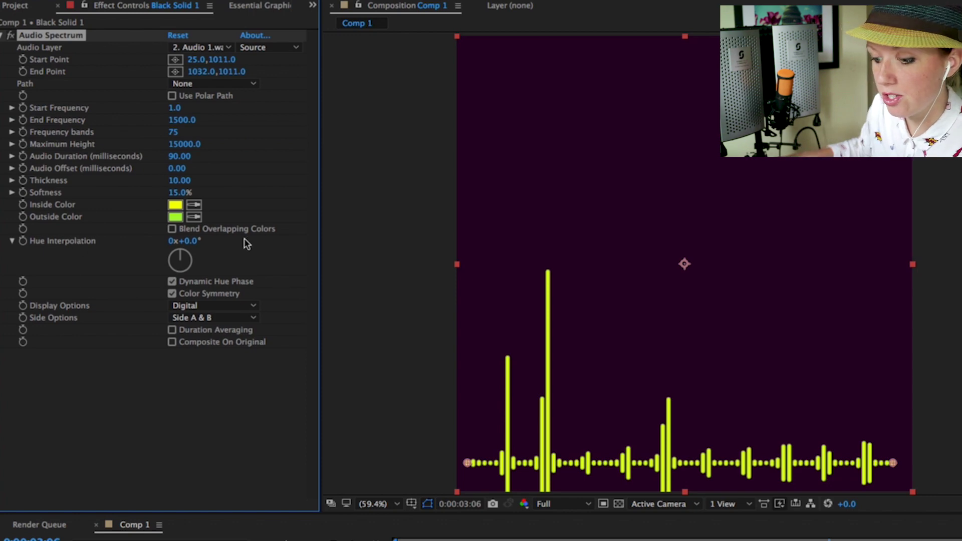
Set Hue Interpolation to 270° and preview the rainbow-coloured bars
left_click(200, 242)
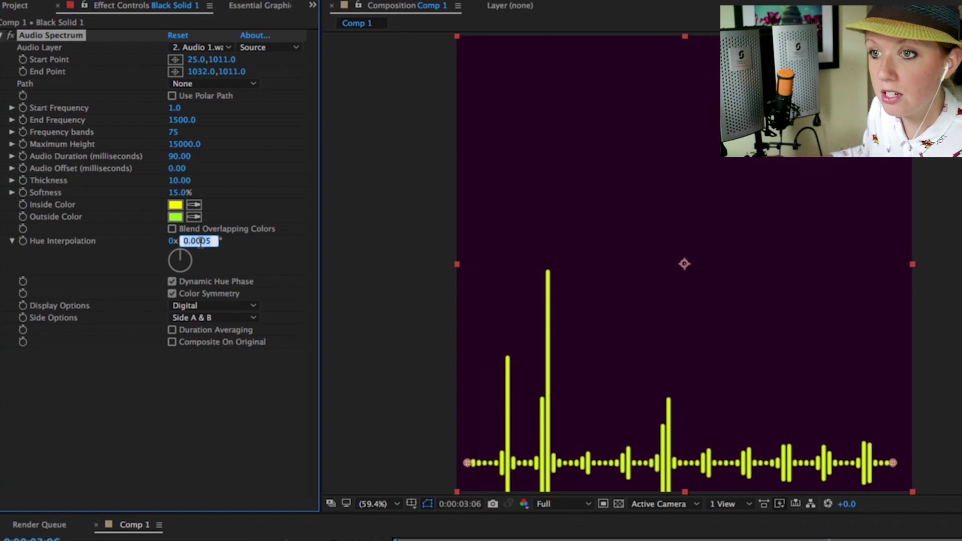
type("270")
key("Return")
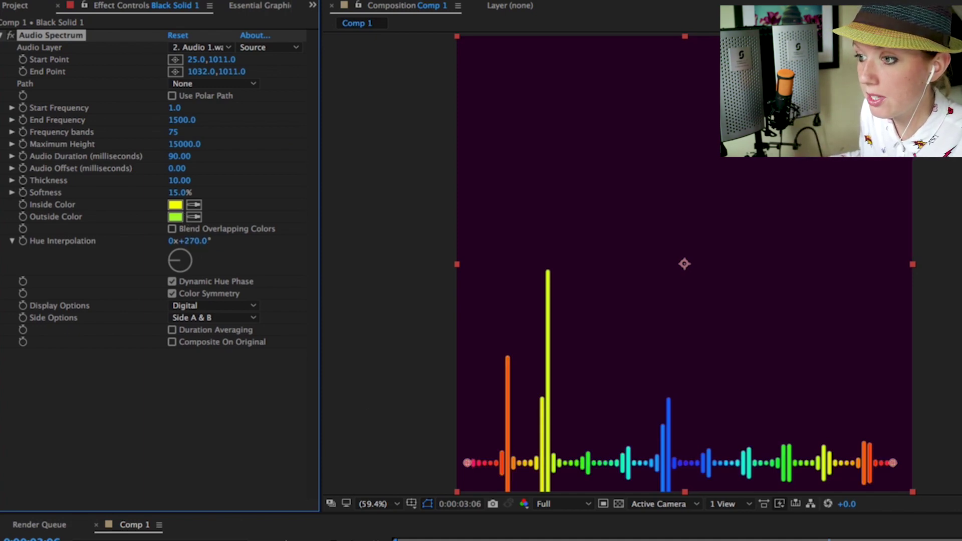
key("space")
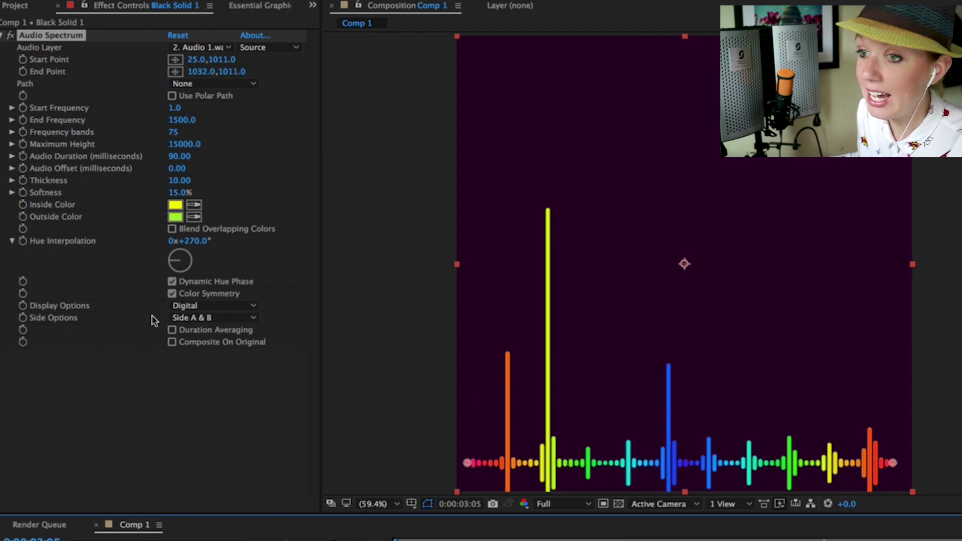
Draw the spectrum on Side A only and preview it as Analog lines
left_click(200, 319)
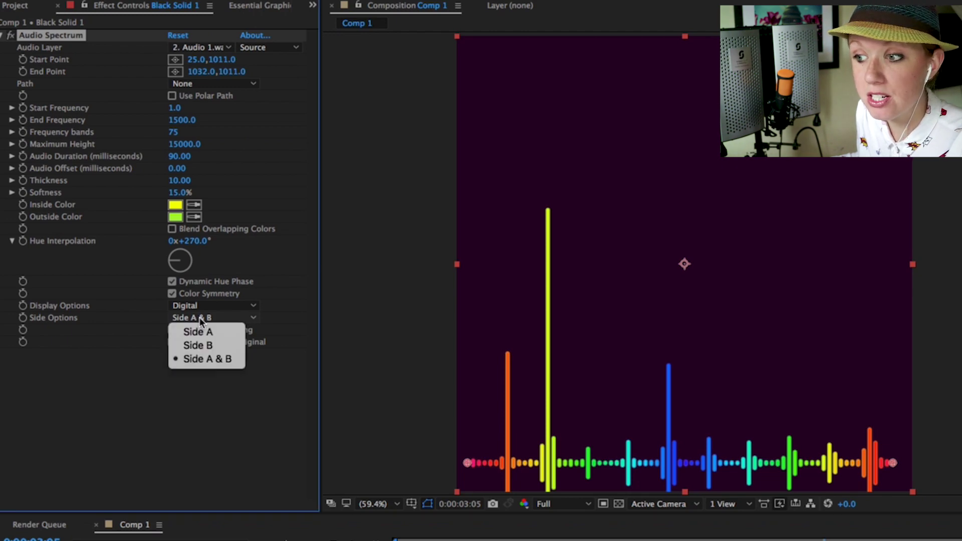
left_click(203, 331)
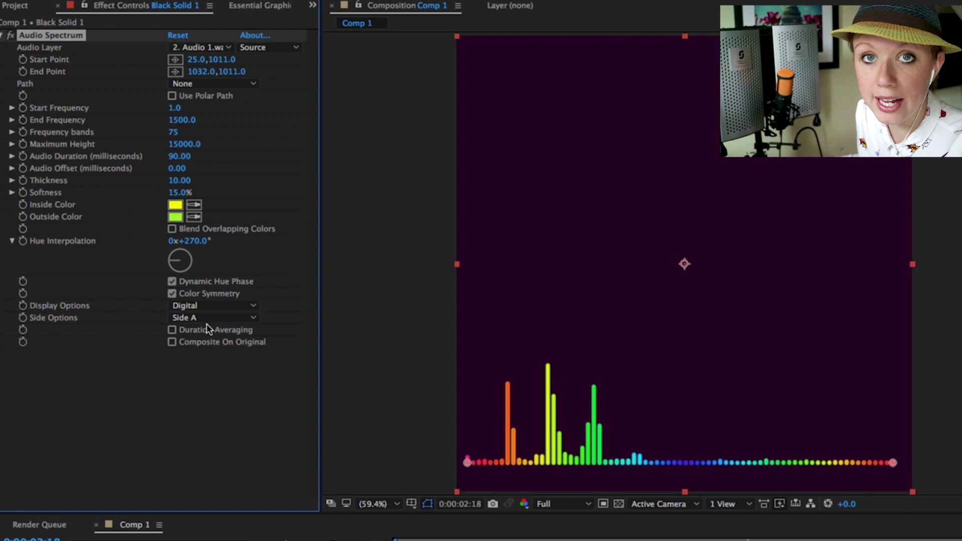
left_click(201, 305)
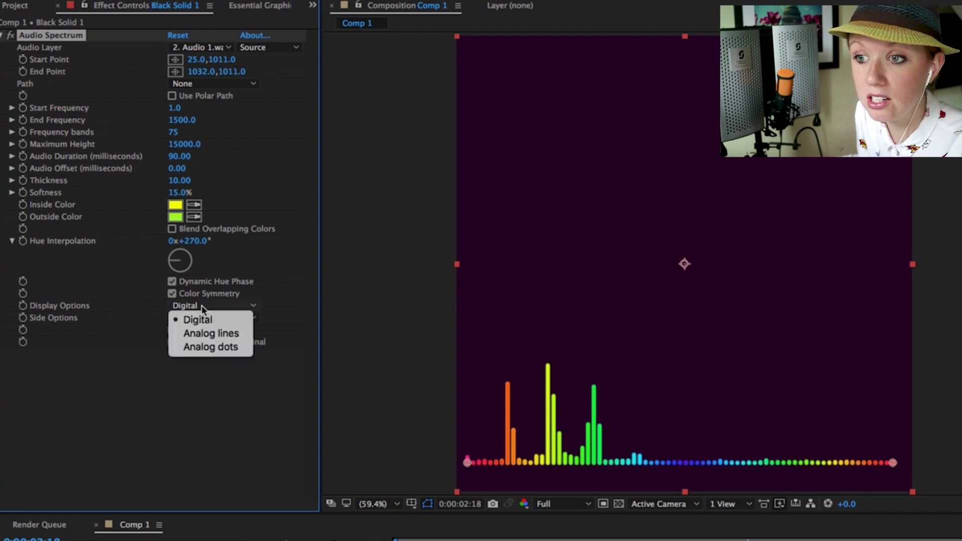
left_click(210, 333)
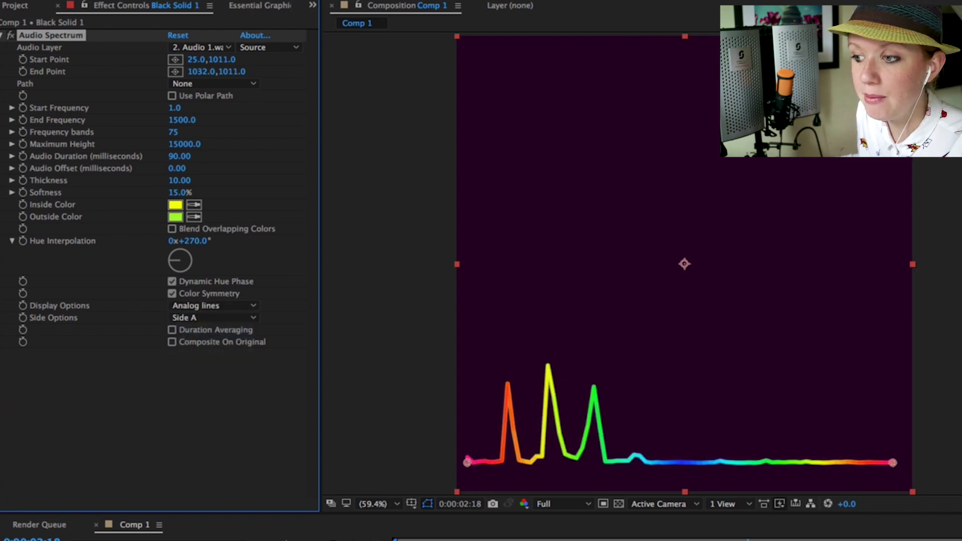
key("space")
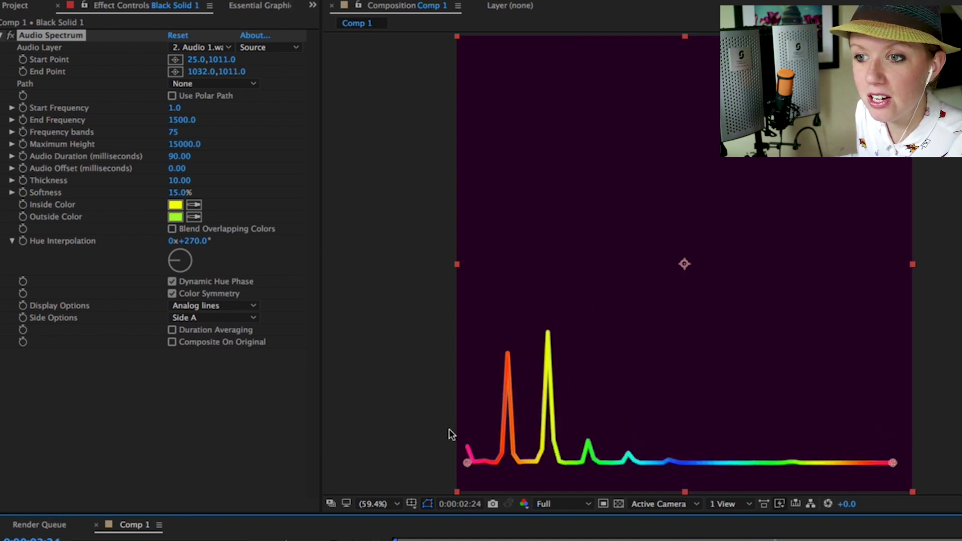
Try Analog dots, then switch Display Options back to Digital and preview
left_click(226, 306)
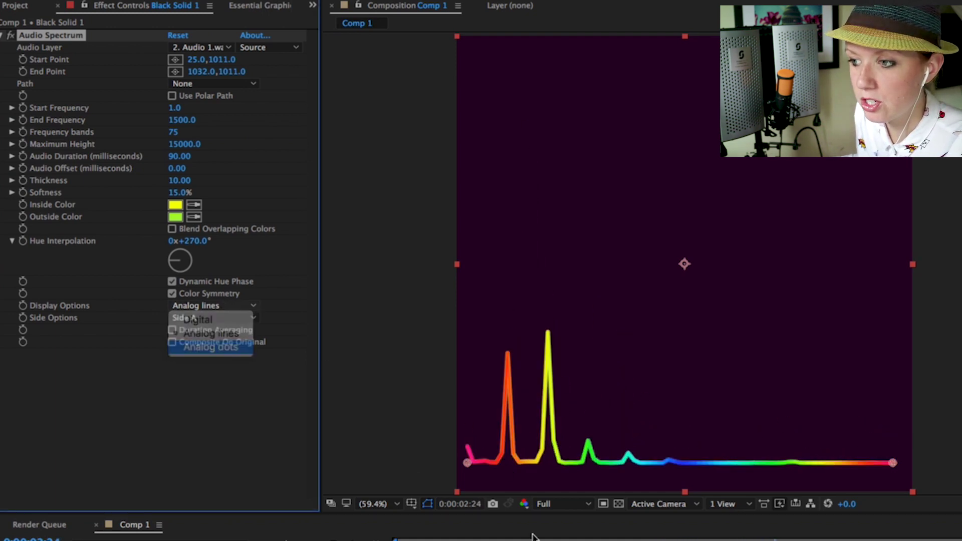
left_click(226, 346)
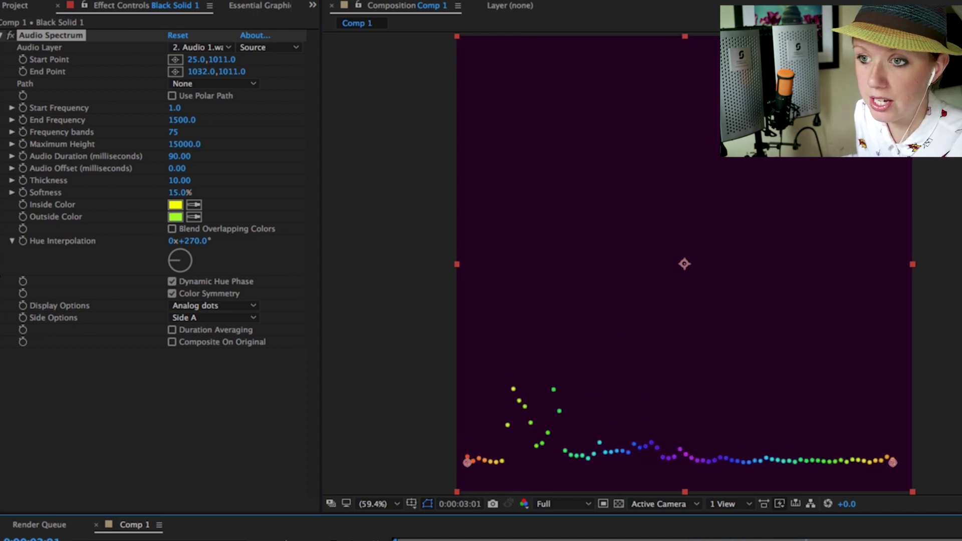
left_click(241, 306)
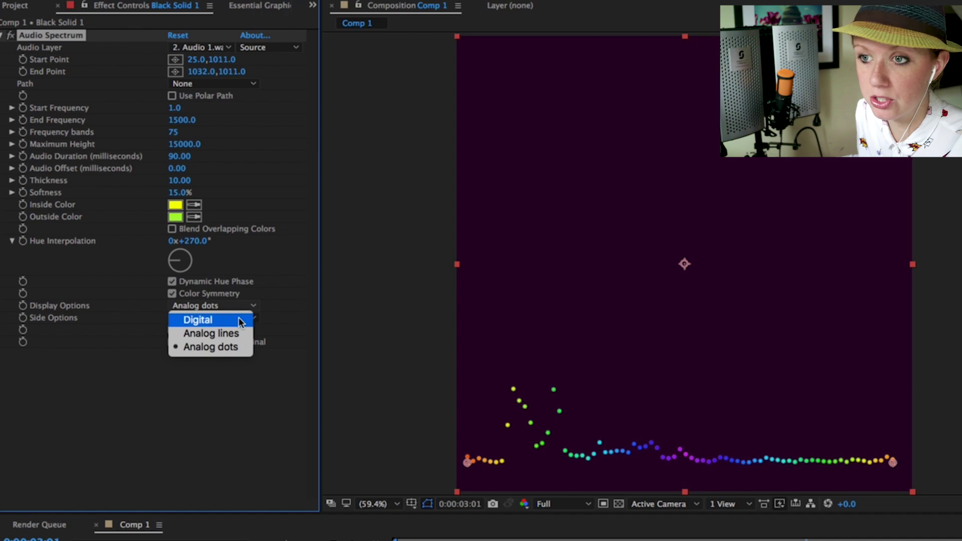
left_click(241, 321)
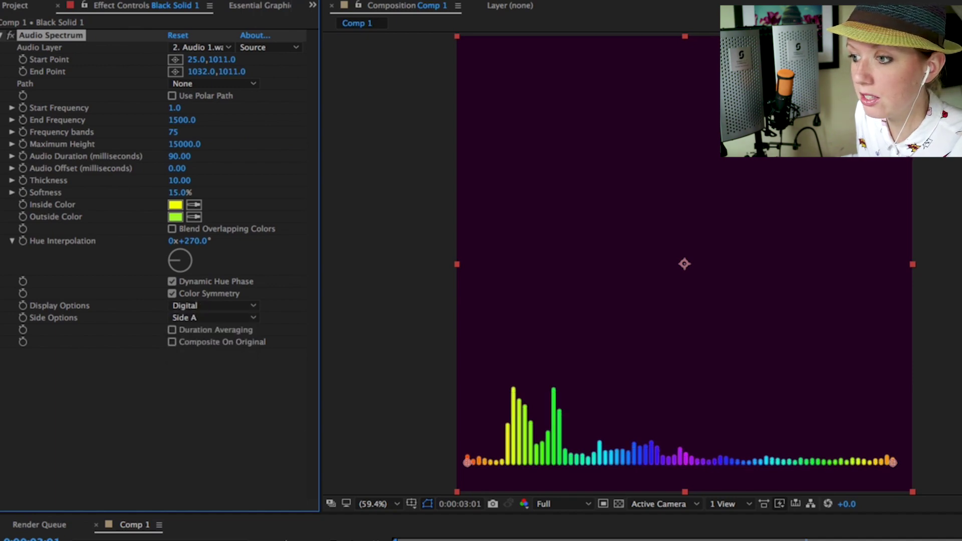
key("space")
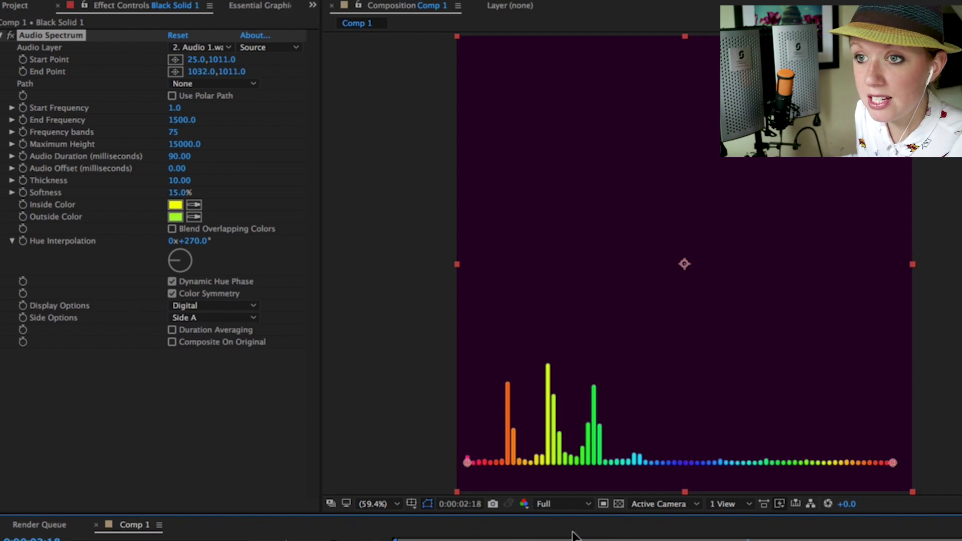
left_click(180, 181)
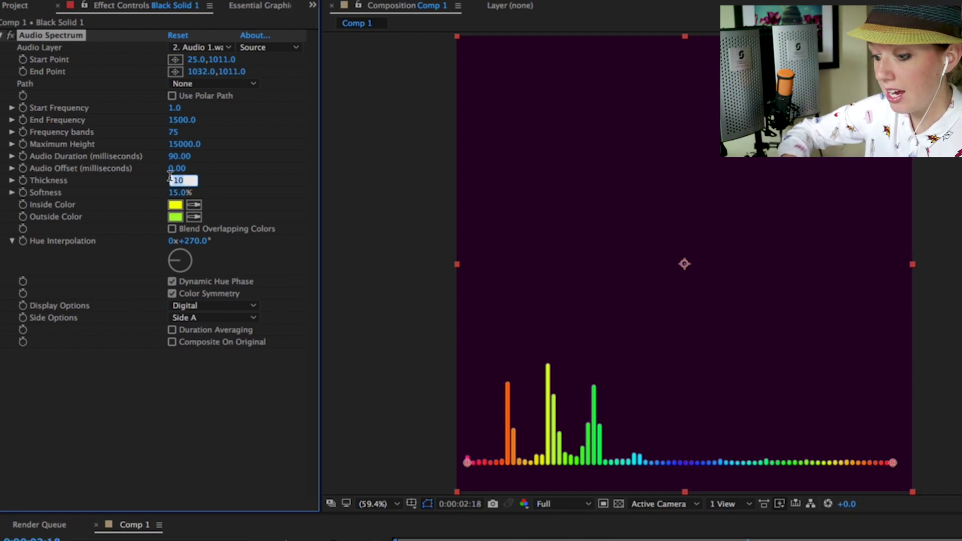
Set Thickness 25, 40 frequency bands and Softness 0%, then preview the spectrum
type("25")
key("Return")
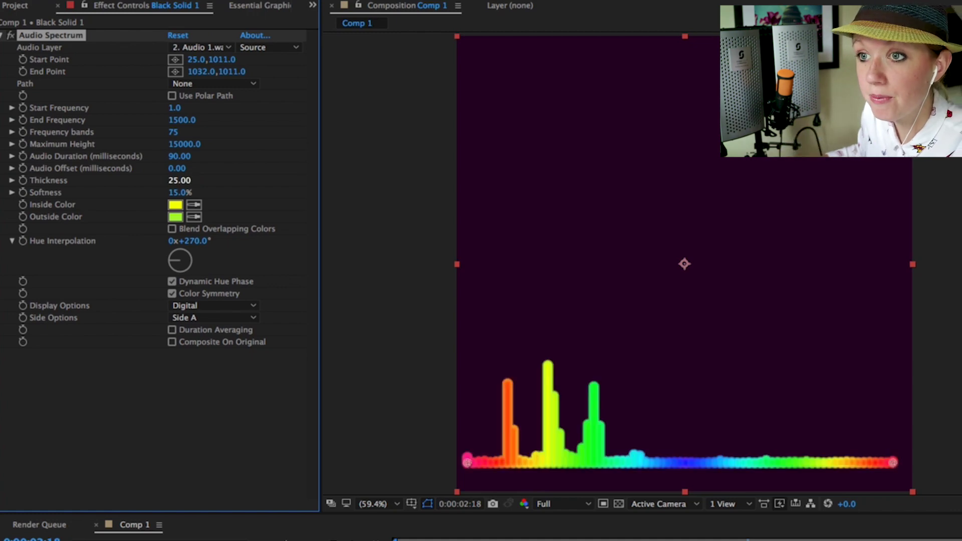
left_click(174, 132)
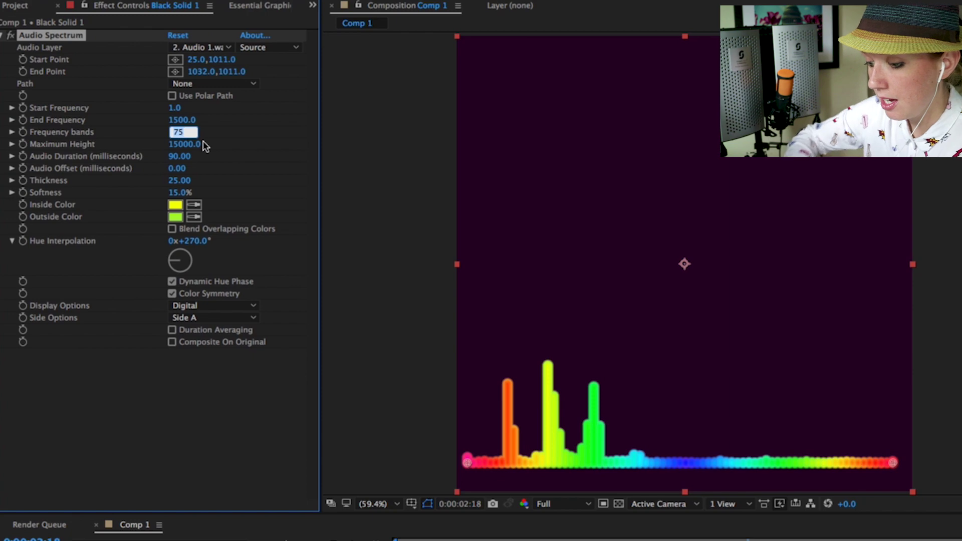
type("40")
key("Return")
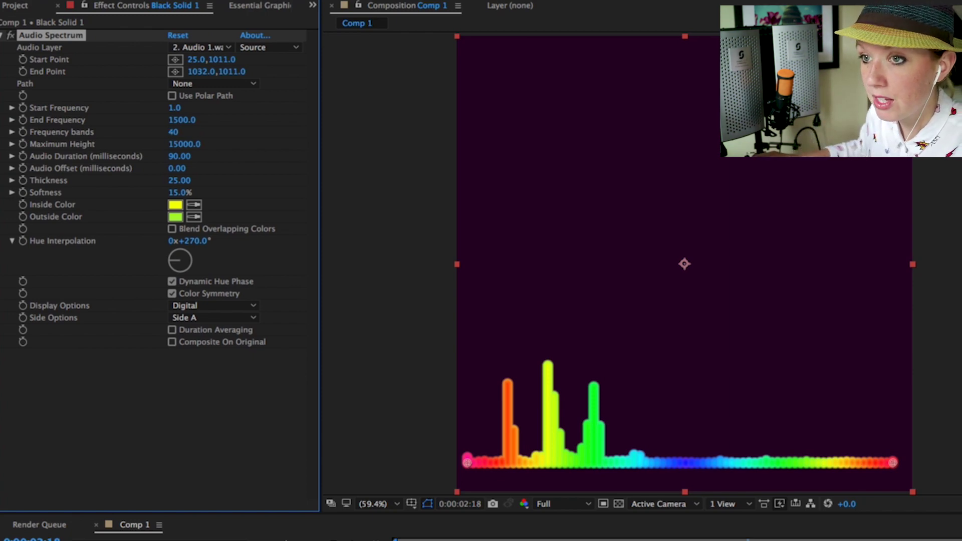
left_click_drag(180, 193, 160, 195)
key("space")
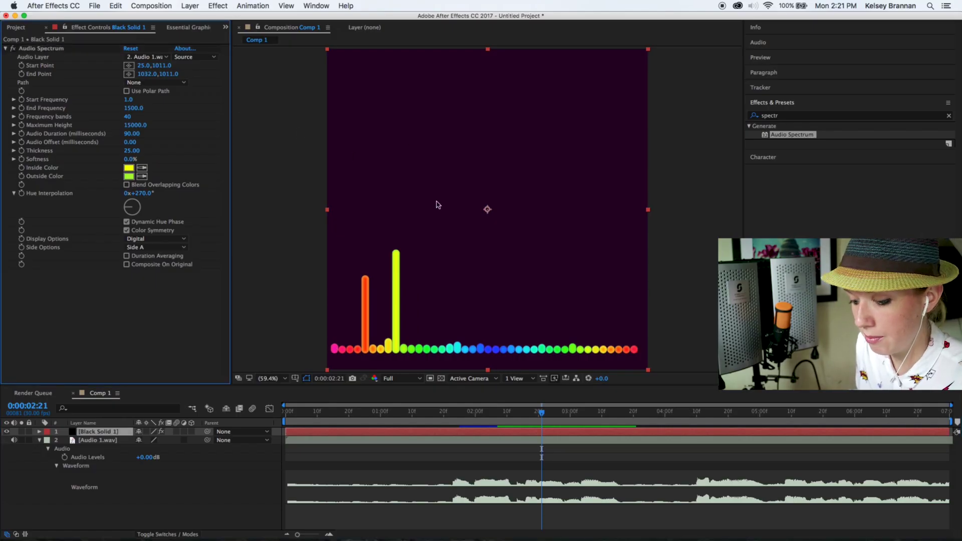
left_click(43, 470)
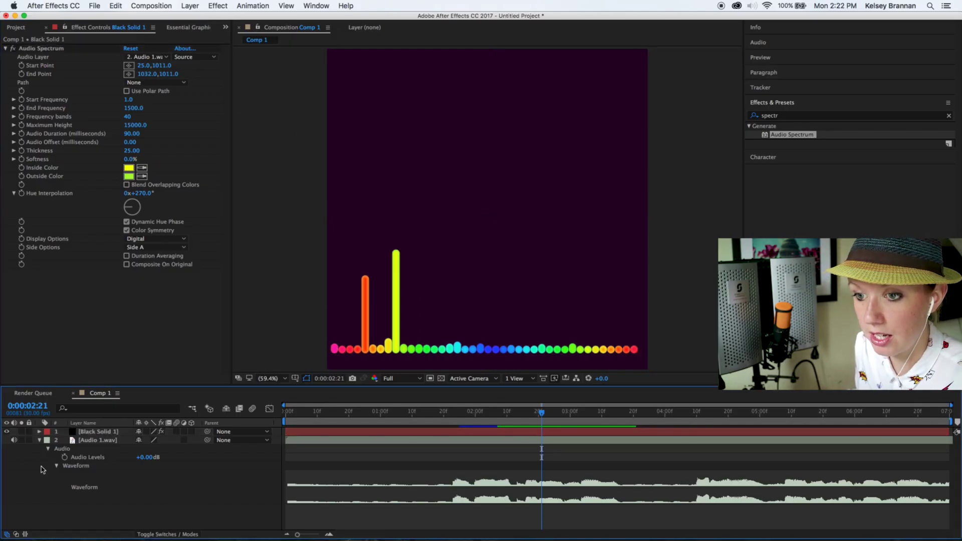
Add a top-left text layer reading 'EP. 25 Feat. Premiere Gal'
left_click(39, 440)
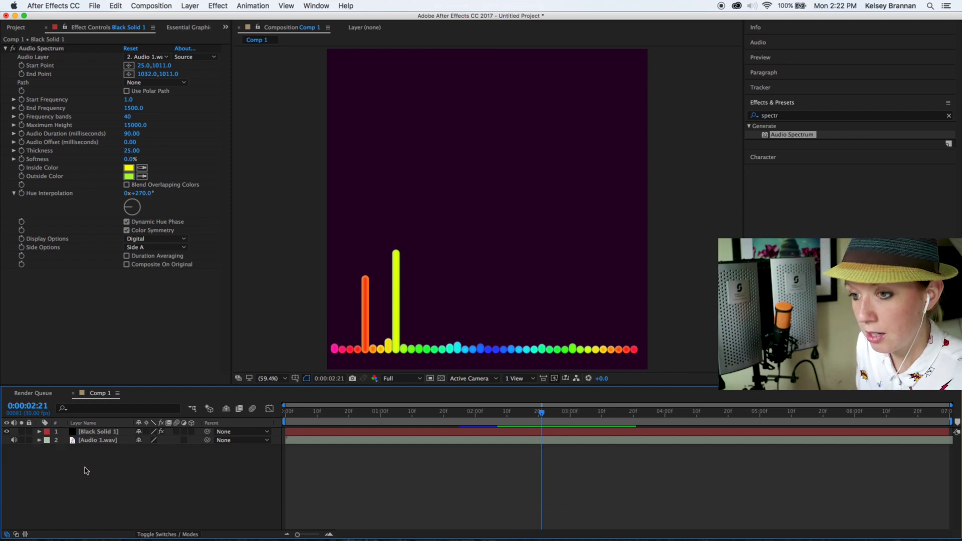
key("super+t")
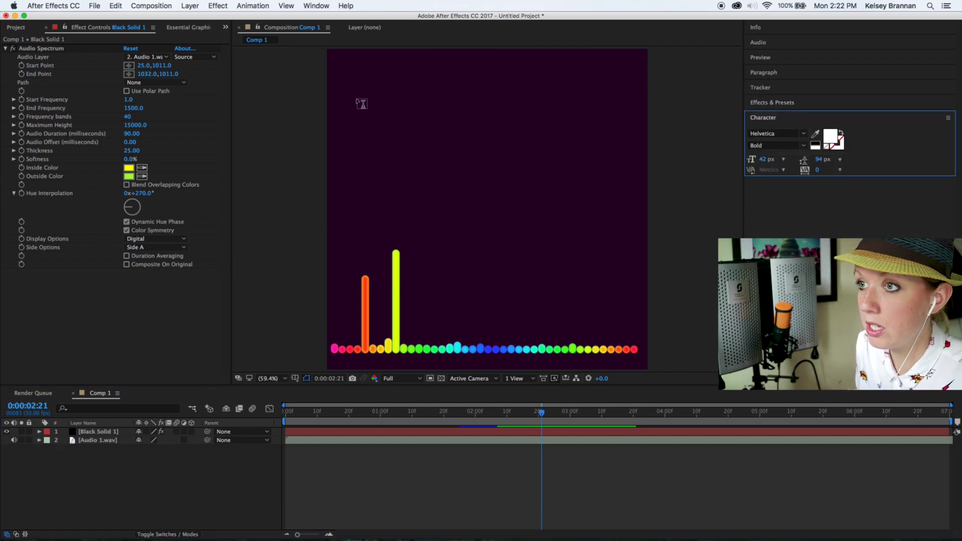
left_click(345, 73)
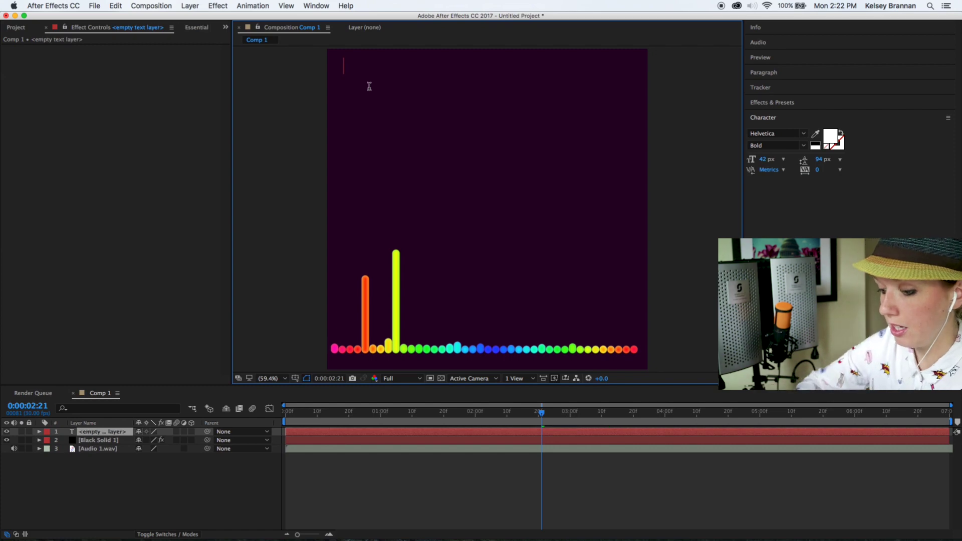
type("E")
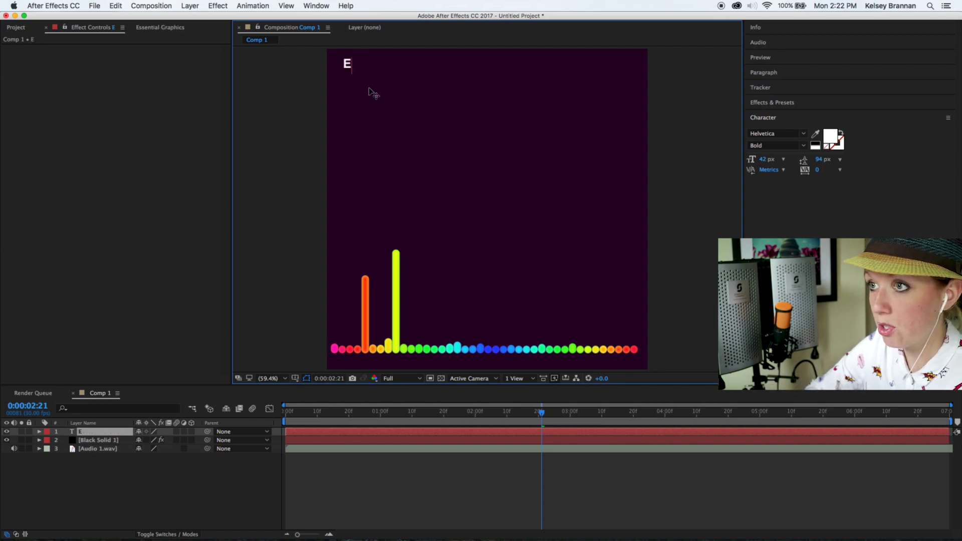
type("P.")
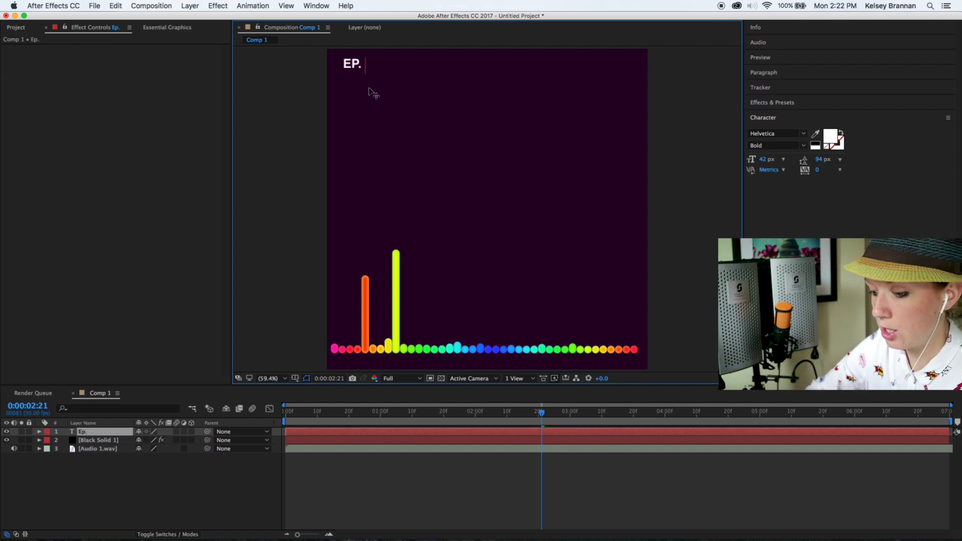
type("25 Feat.")
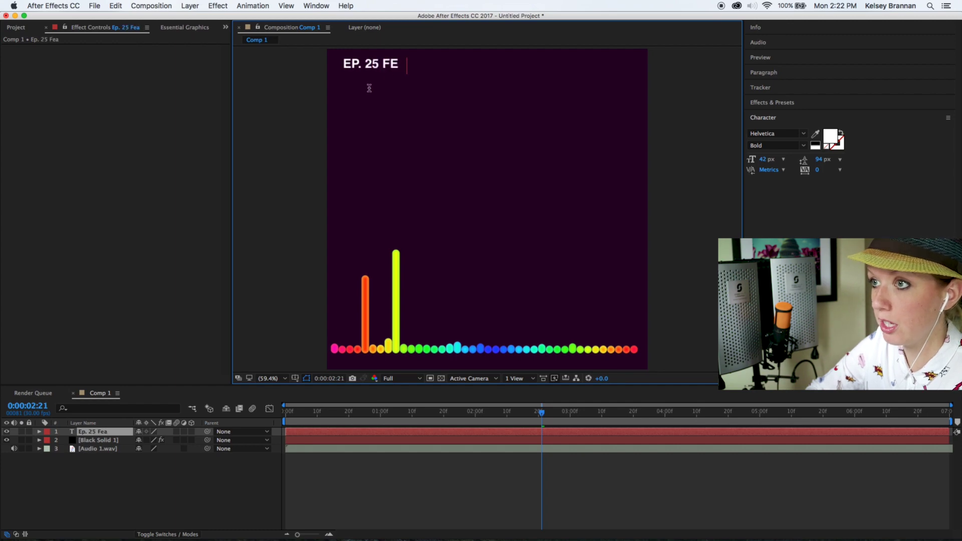
type(" Premiere Gal")
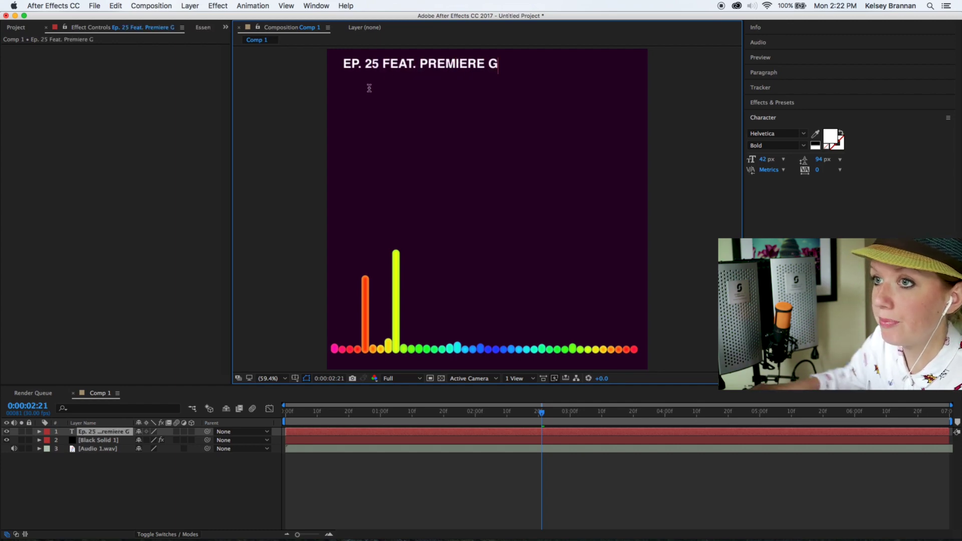
left_click(311, 5)
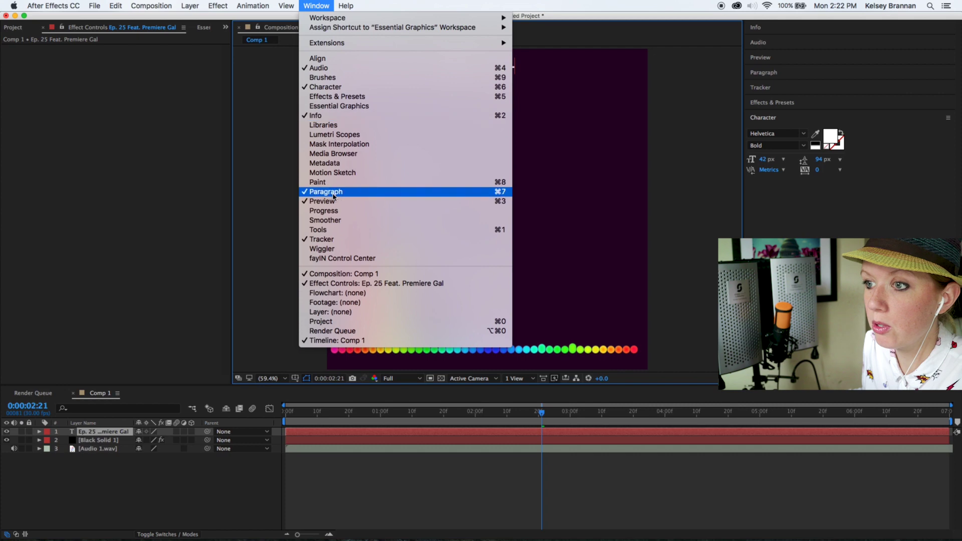
Float the Tools panel over the left side and nudge the episode title slightly lower
left_click(321, 227)
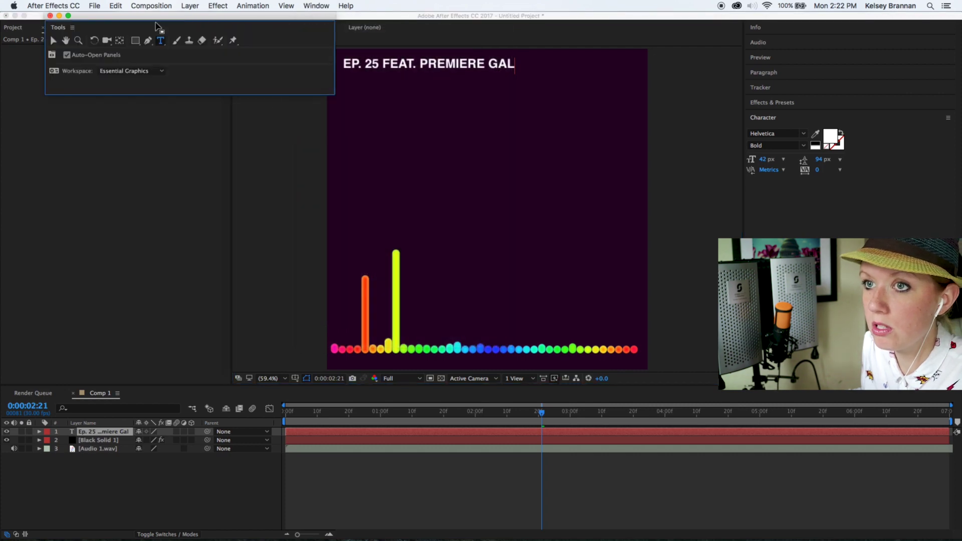
left_click_drag(156, 25, 130, 88)
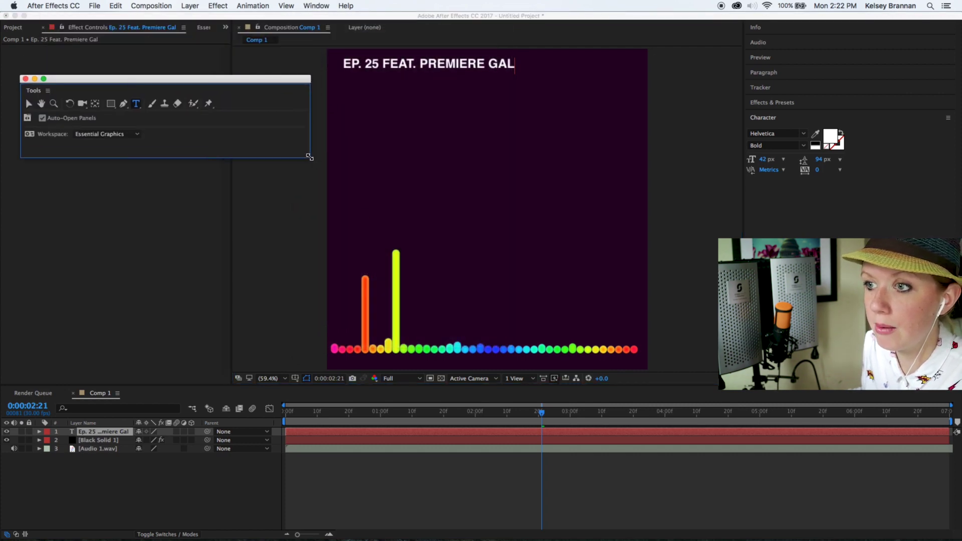
left_click_drag(310, 157, 213, 203)
left_click(29, 103)
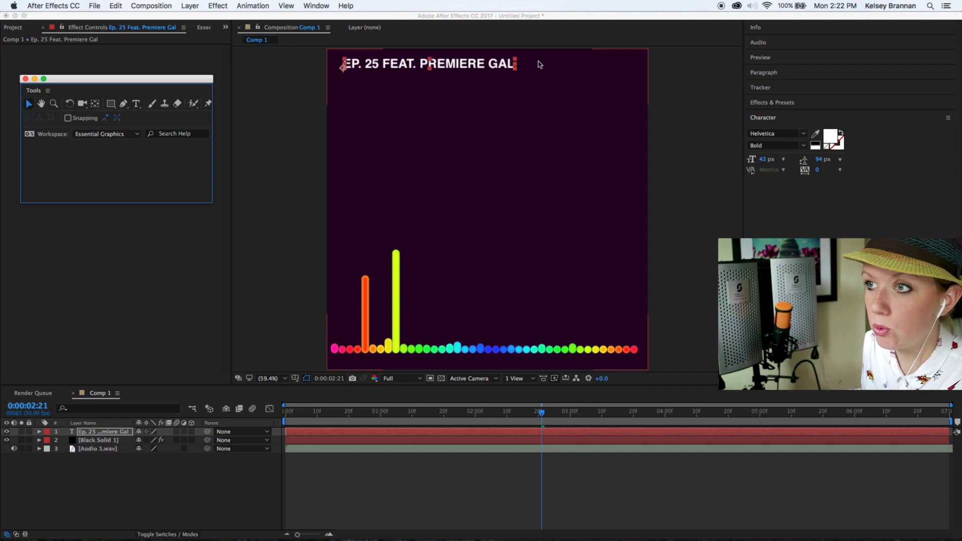
left_click_drag(396, 65, 397, 84)
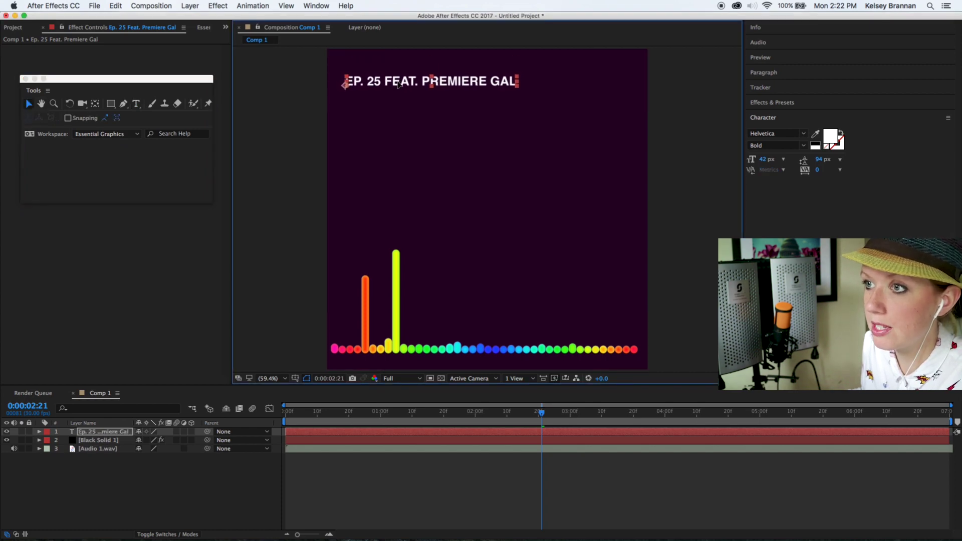
Add a three-line 'LISTEN / EVERY / FRIDAY' text layer below the title and enlarge it to 116 px
left_click(135, 104)
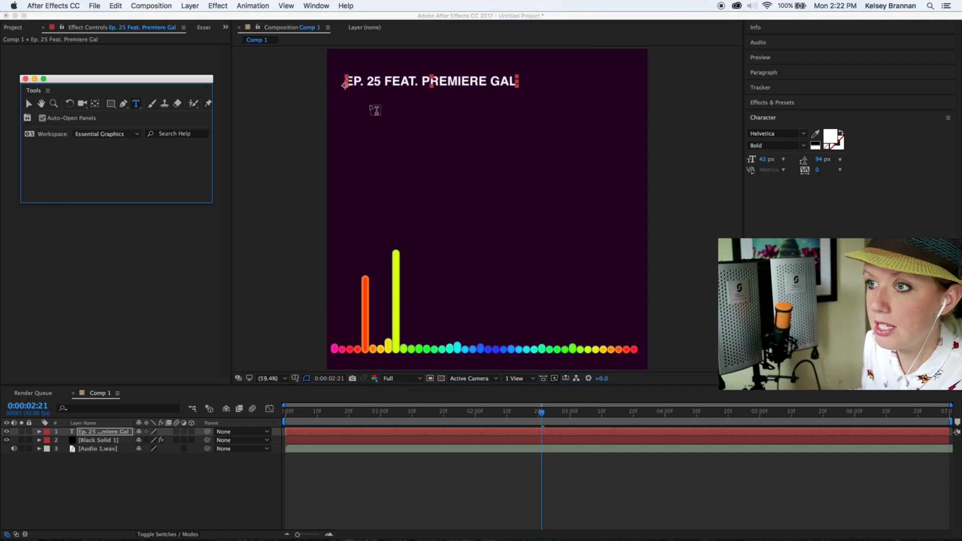
left_click(356, 112)
type("LISTEN")
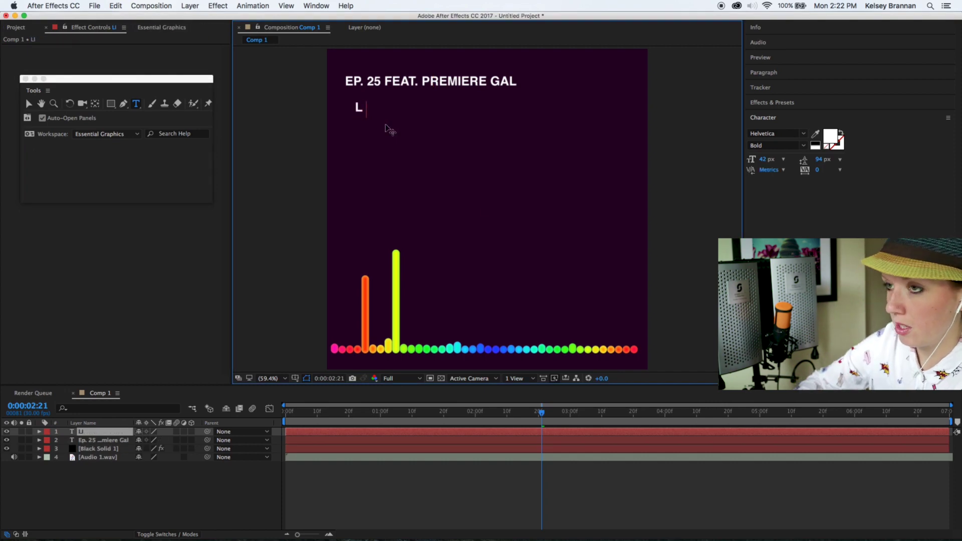
key("Return")
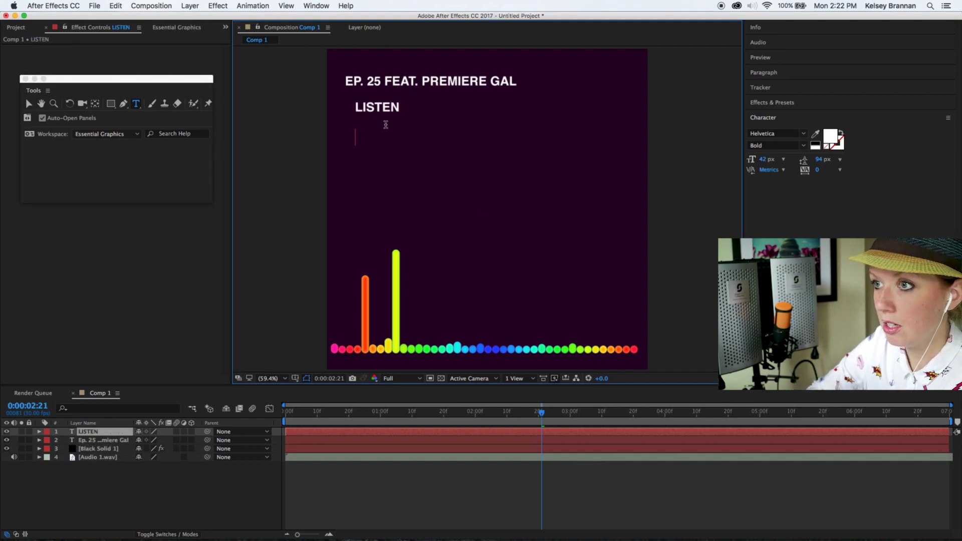
type("EVERY")
key("Return")
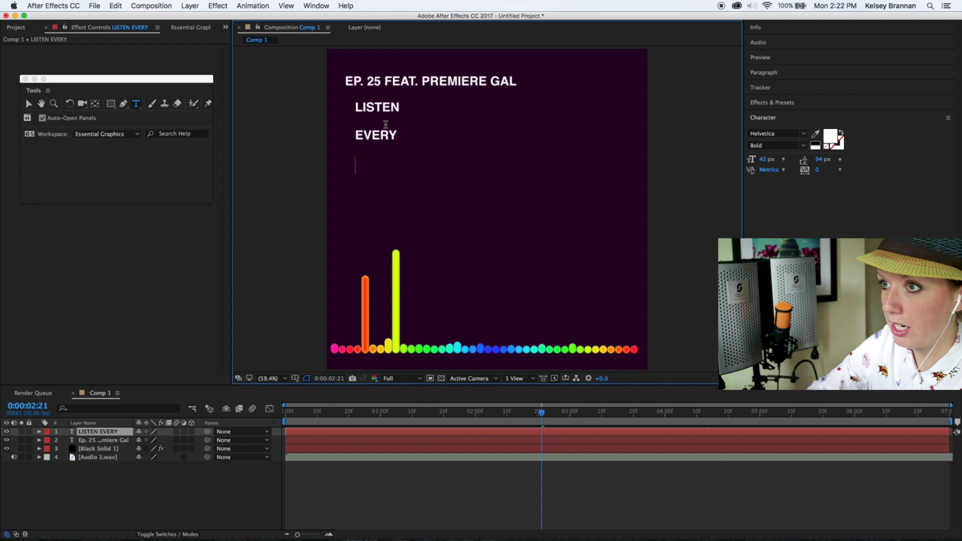
type("FRIDAY")
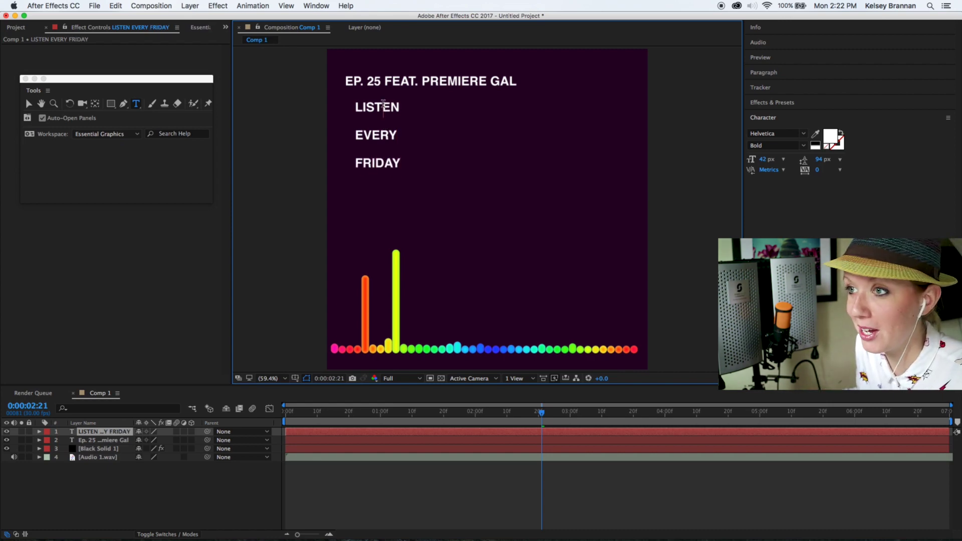
key("super+a")
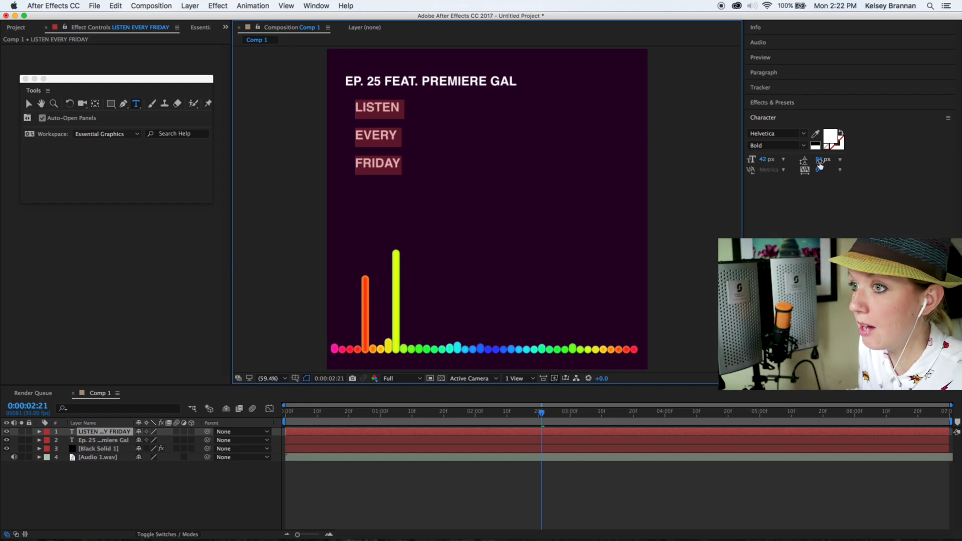
left_click_drag(807, 163, 857, 170)
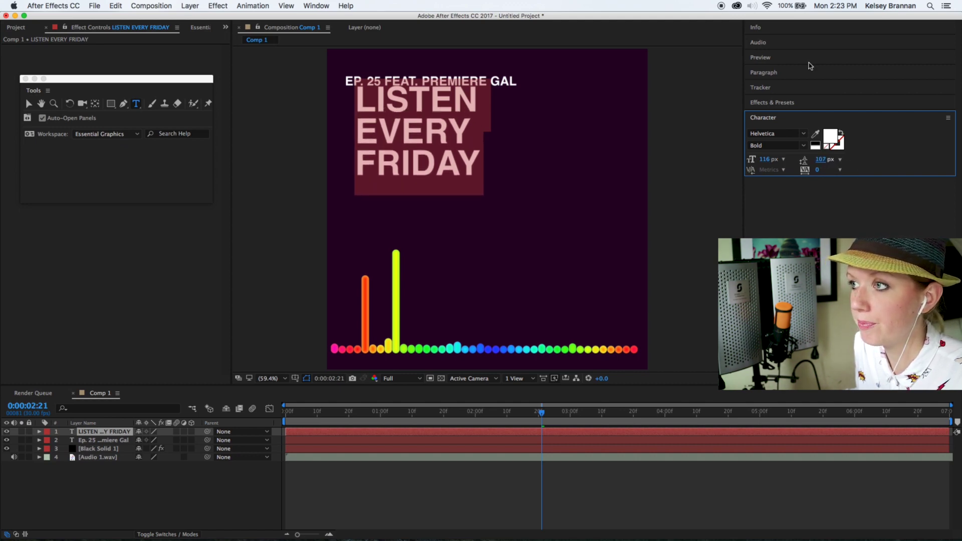
Colour LISTEN lime green from the yellow-green spectrum bar and shift the block left and down
left_click(481, 104)
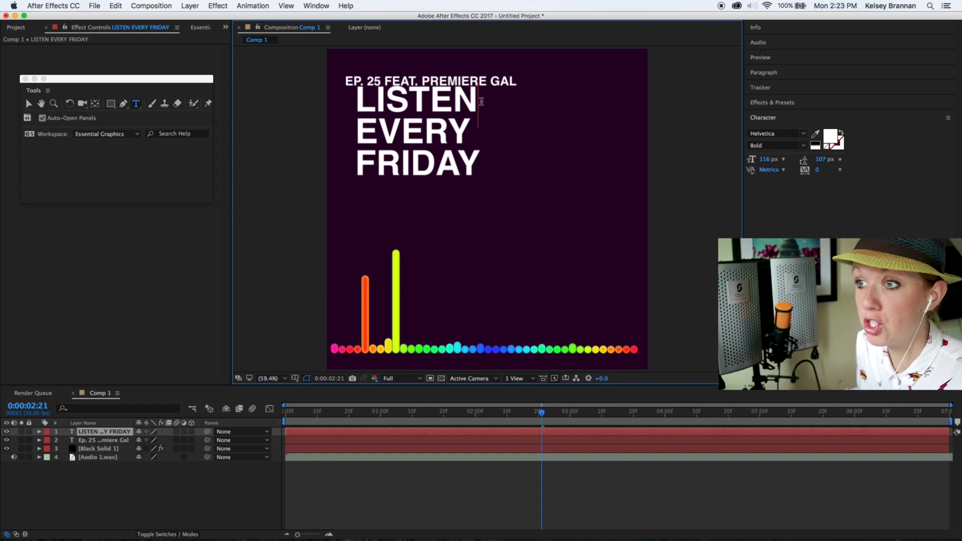
left_click_drag(481, 102, 344, 97)
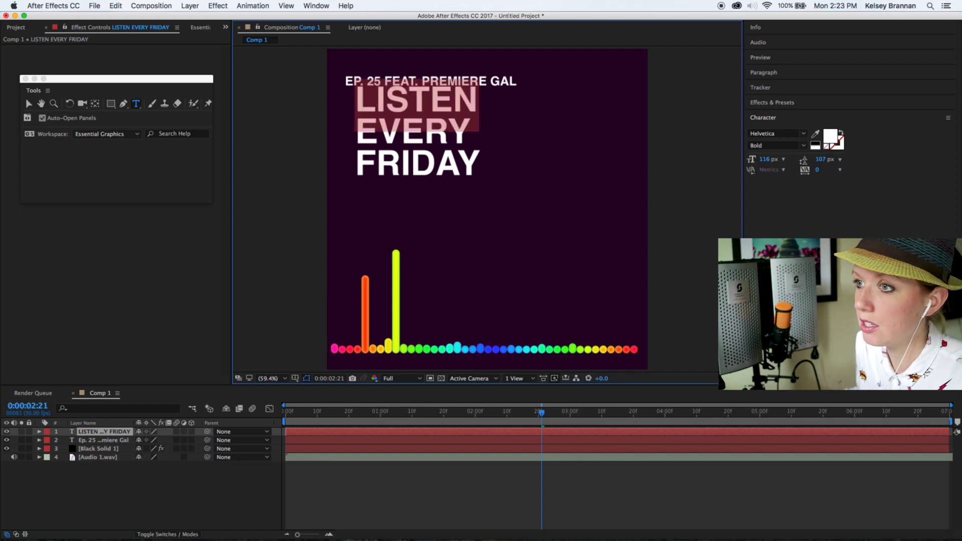
left_click(817, 134)
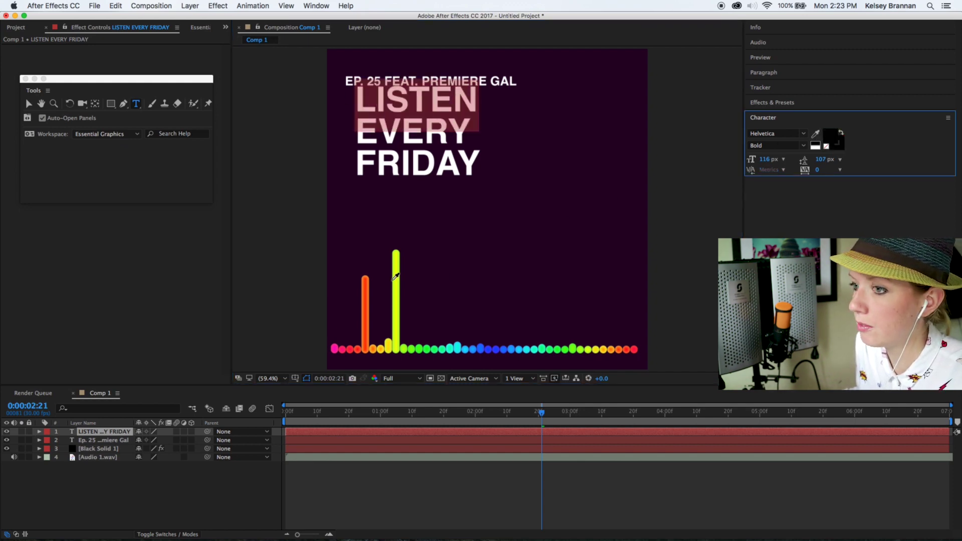
left_click(396, 279)
left_click(402, 105)
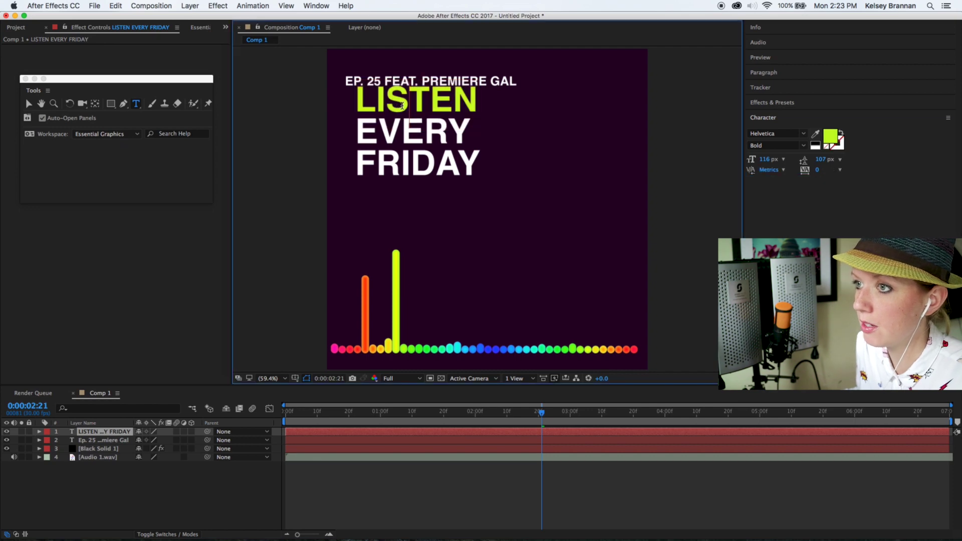
left_click(29, 104)
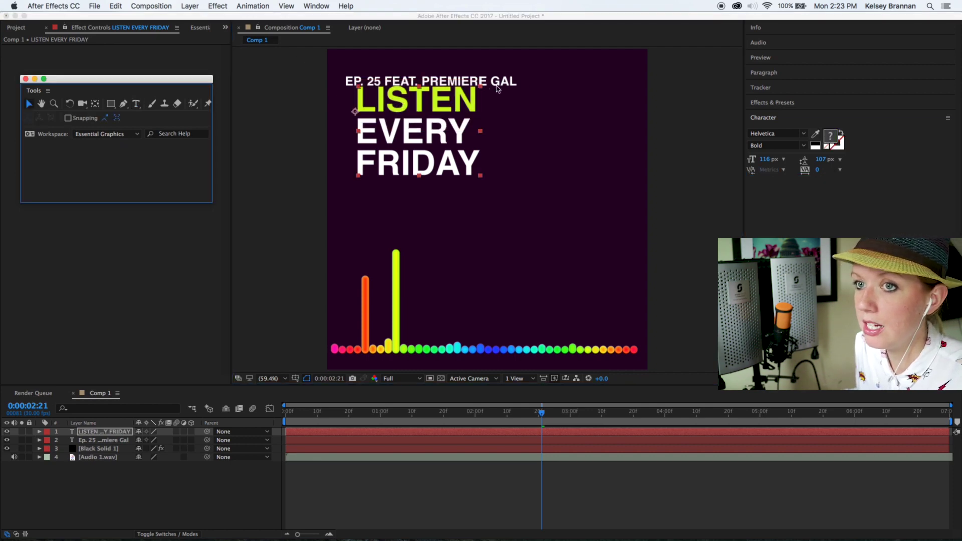
left_click_drag(383, 105, 371, 113)
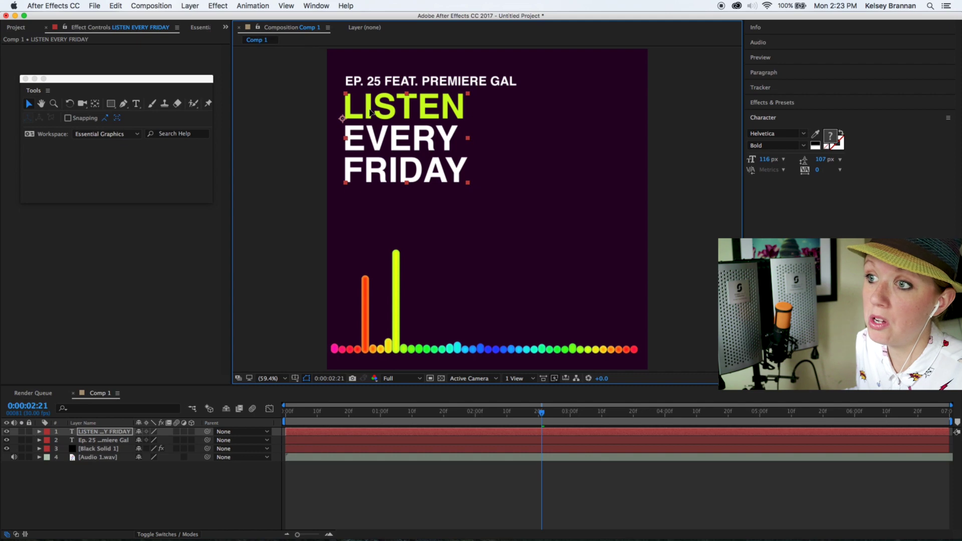
left_click(586, 186)
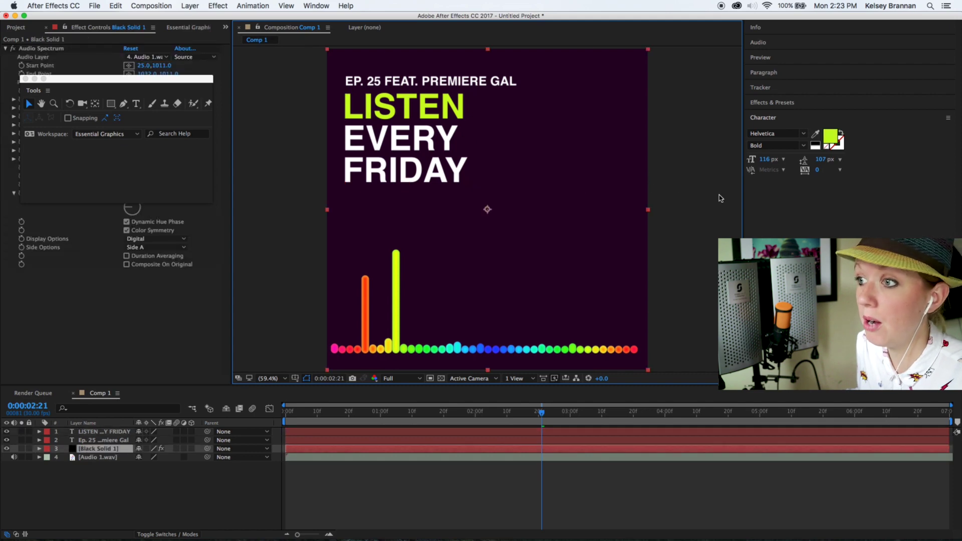
left_click(136, 104)
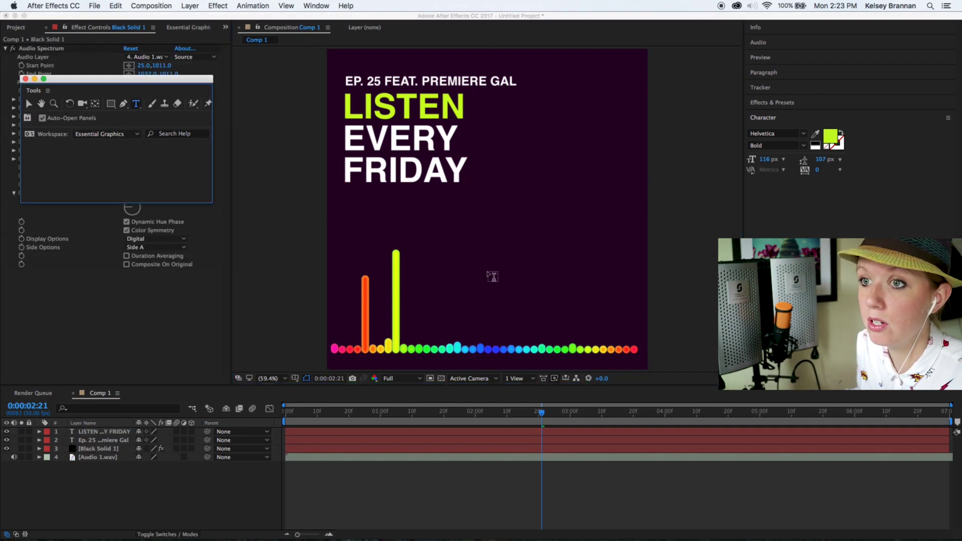
Add a 38 px 'premieregal.com' line, left-aligned just beneath FRIDAY
left_click(392, 209)
type("pr")
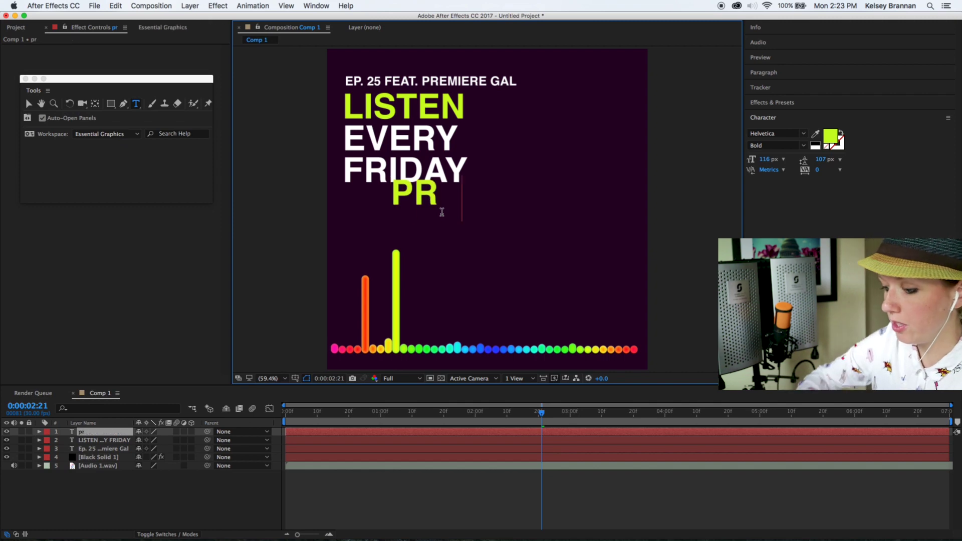
type("emieregal.com")
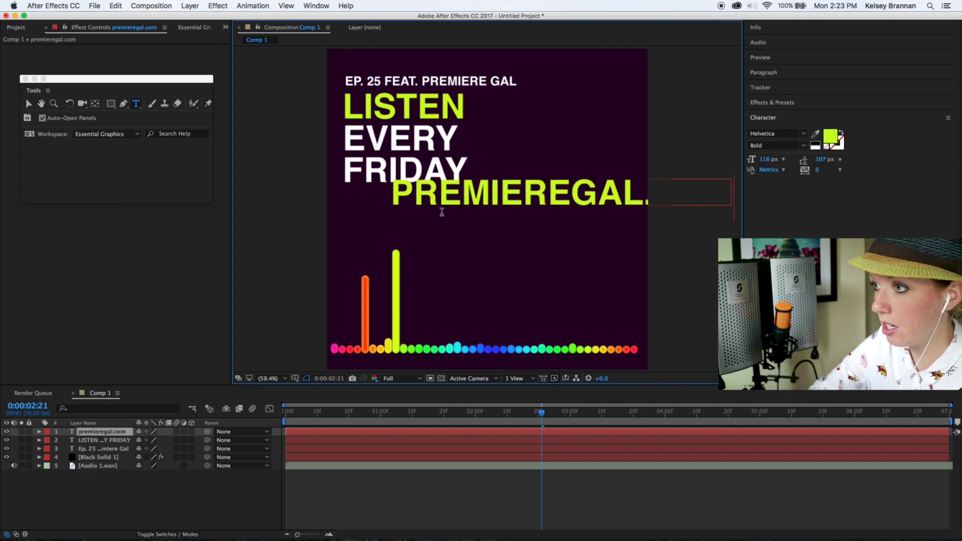
triple_click(500, 202)
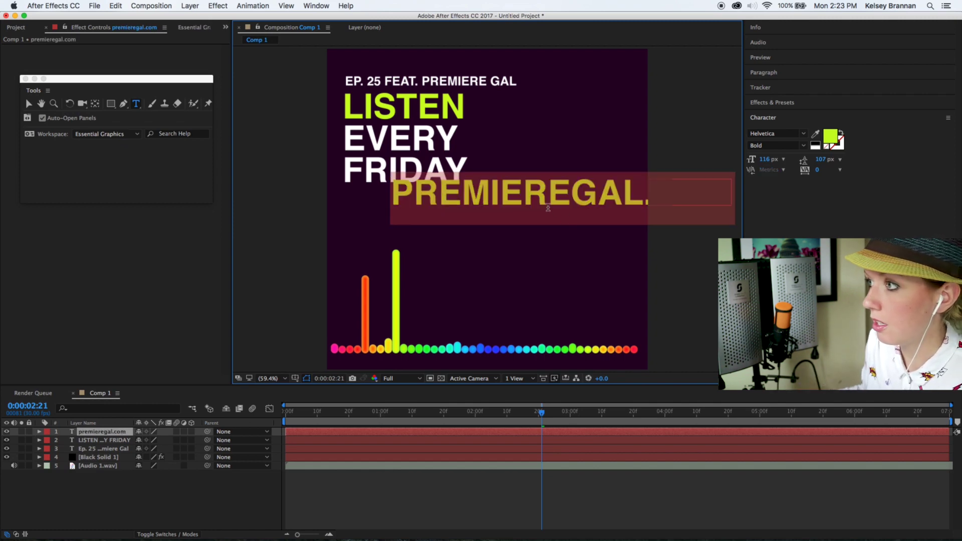
left_click_drag(769, 159, 727, 160)
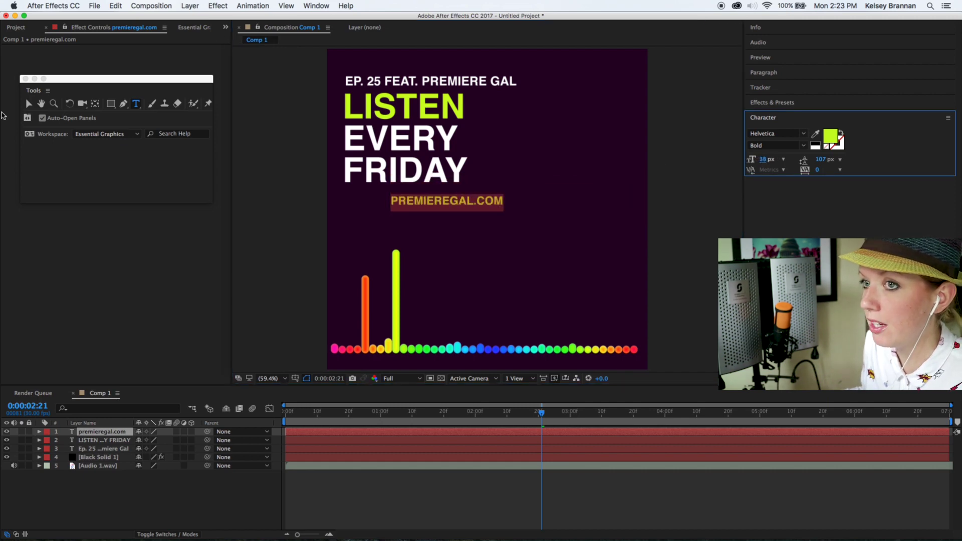
left_click(28, 103)
left_click_drag(414, 207, 368, 200)
Return to the one-second mark and preview the animation
left_click(452, 260)
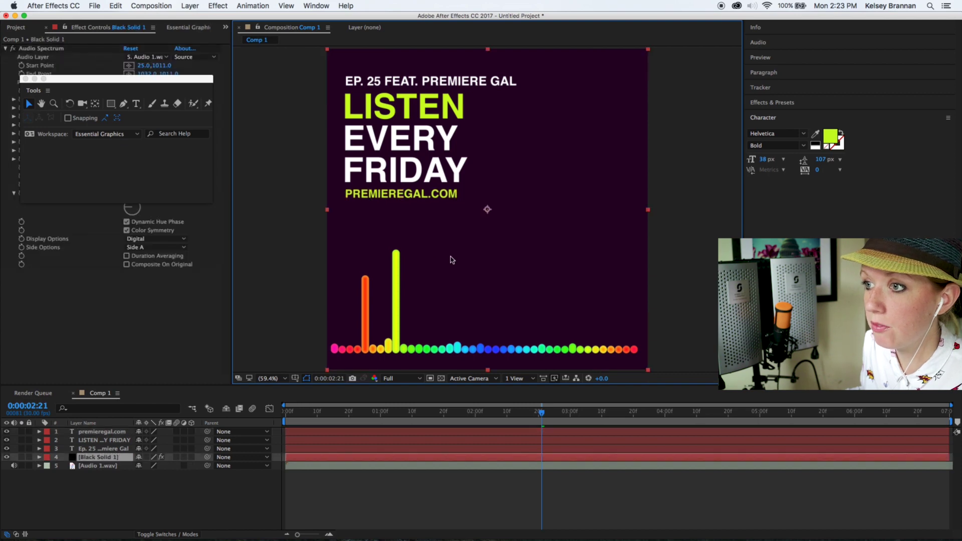
left_click_drag(365, 415, 380, 412)
key("space")
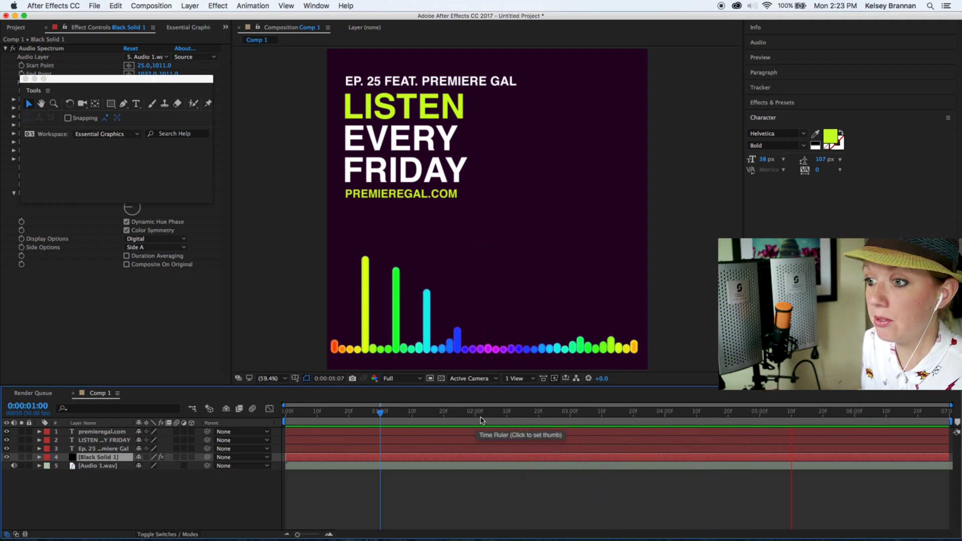
Check the bars around 2:26, then lower Audio Spectrum Maximum Height from 15000 to 10000
key("space")
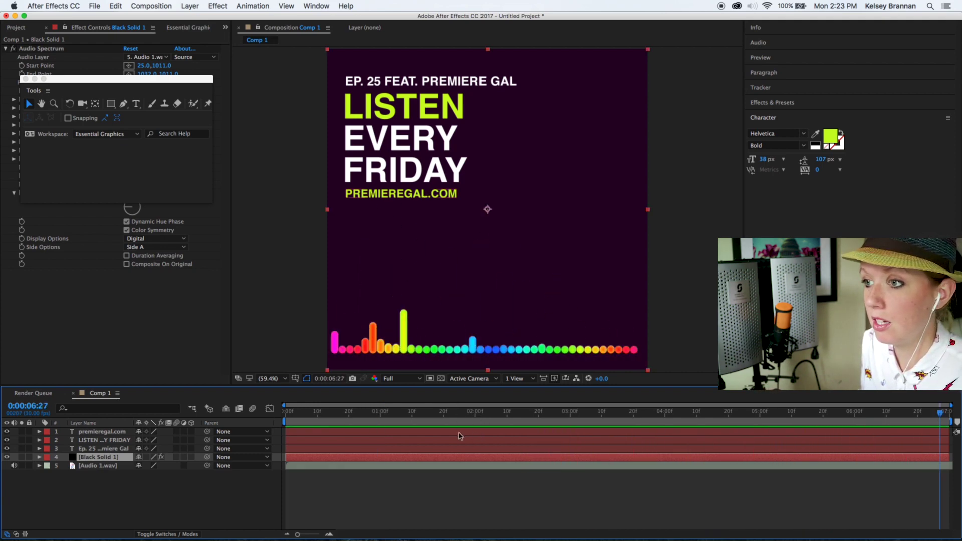
left_click(435, 416)
left_click_drag(442, 417, 561, 418)
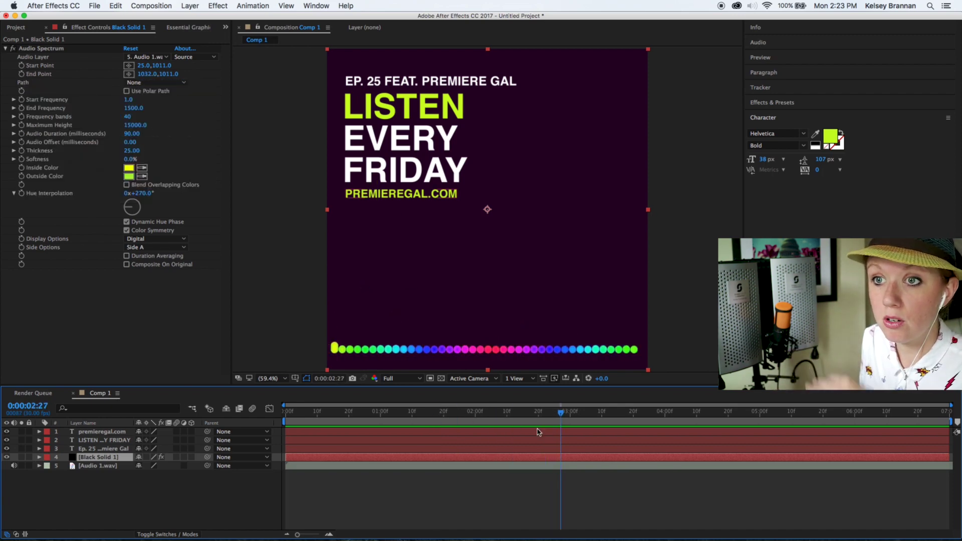
left_click_drag(486, 420, 555, 421)
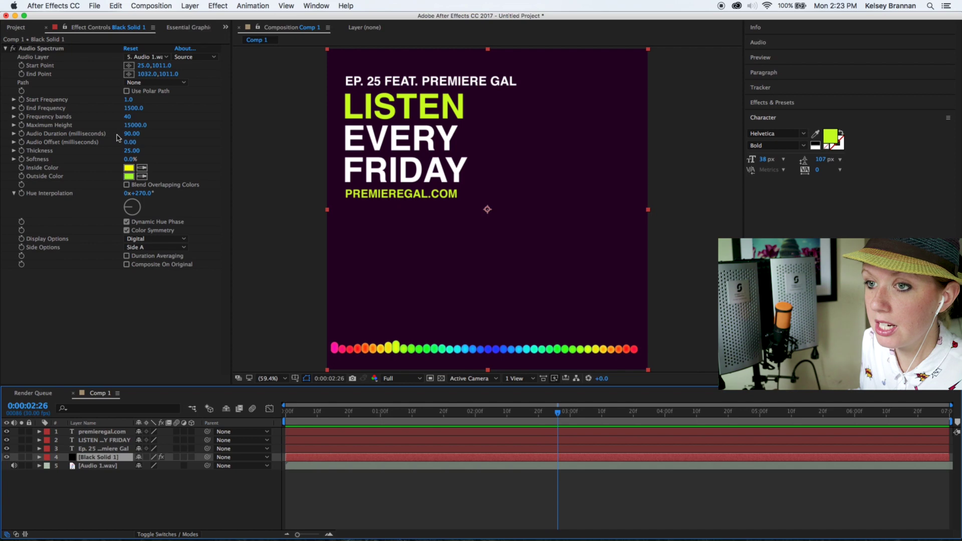
left_click(130, 125)
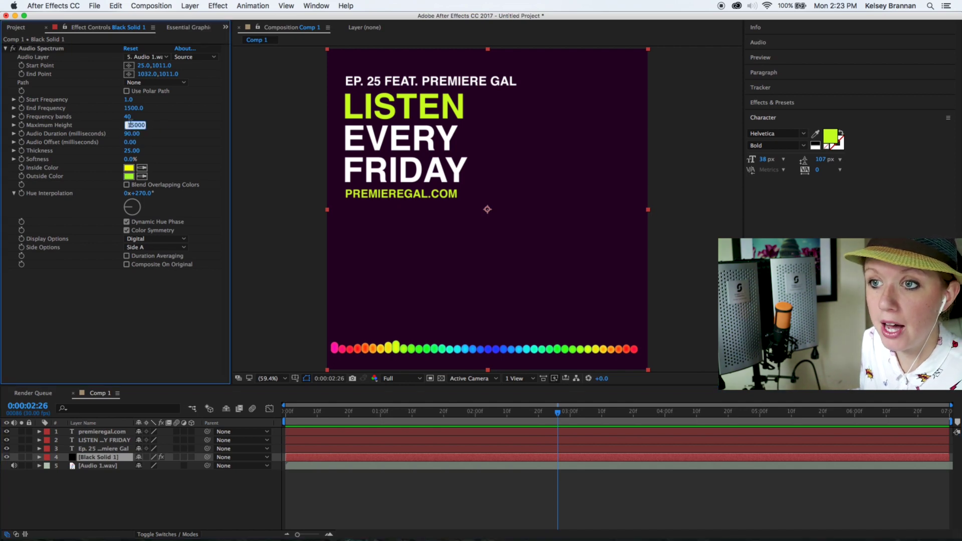
left_click(134, 124)
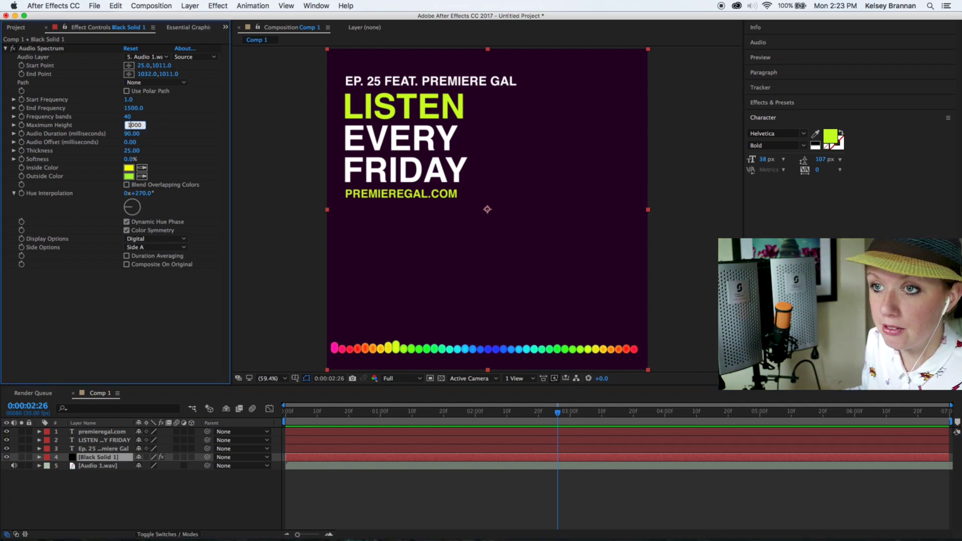
type("0")
key("Return")
Preview the animation around 2:07 to confirm the shorter spectrum bars
left_click_drag(558, 412, 522, 419)
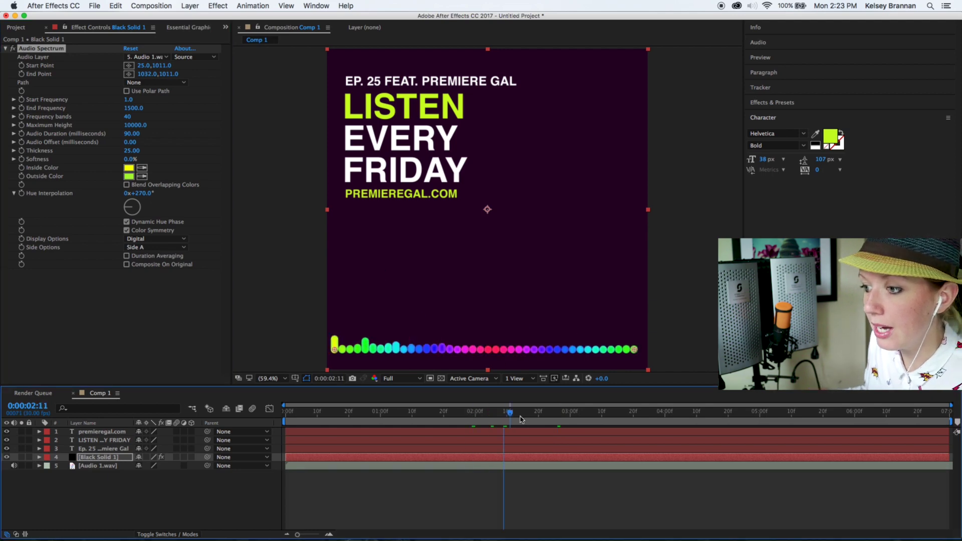
key("space")
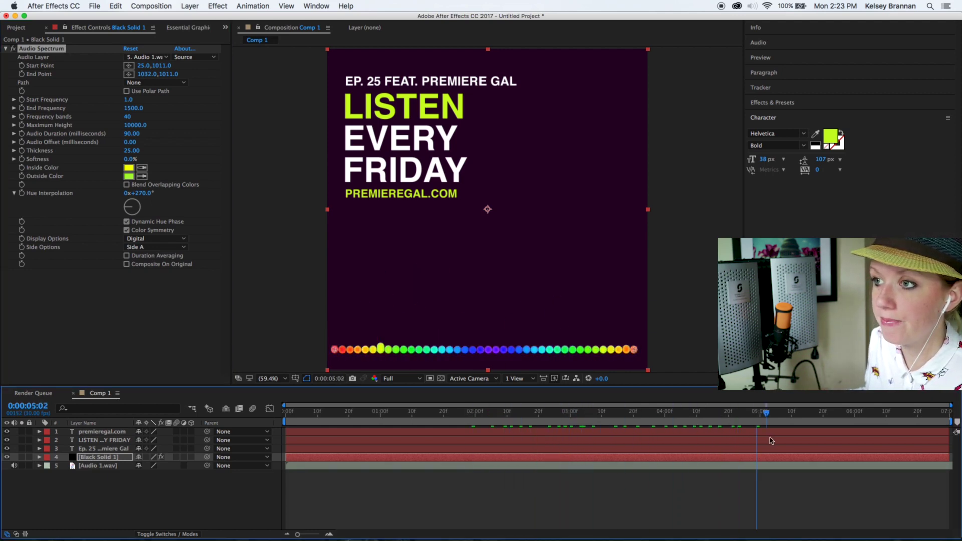
key("space")
left_click(498, 412)
key("space")
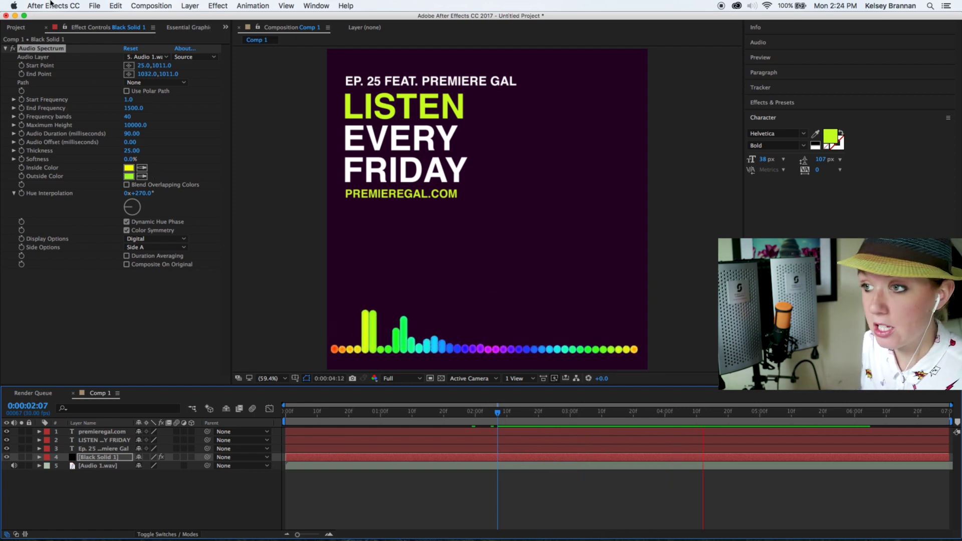
key("space")
Add Comp 1 to the Render Queue via File > Export
left_click(95, 5)
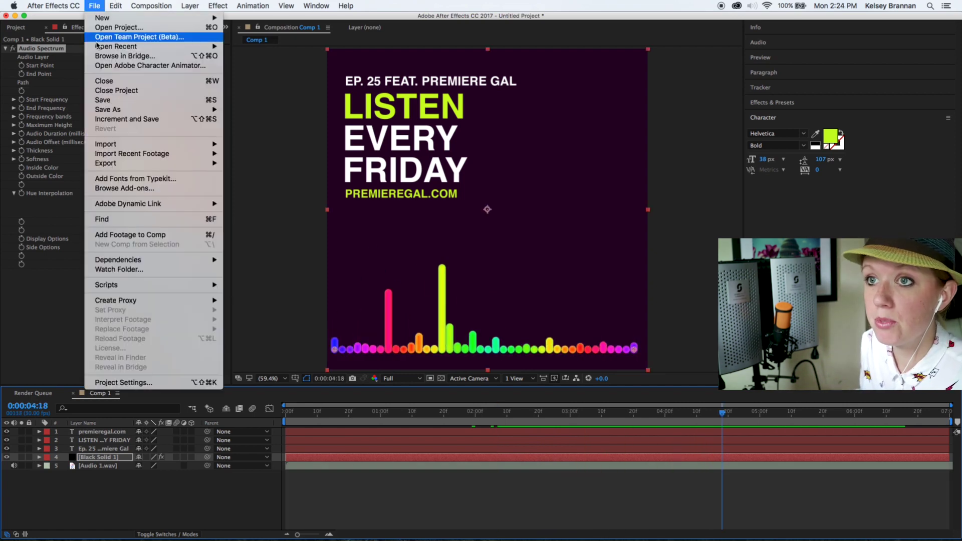
mouse_move(151, 164)
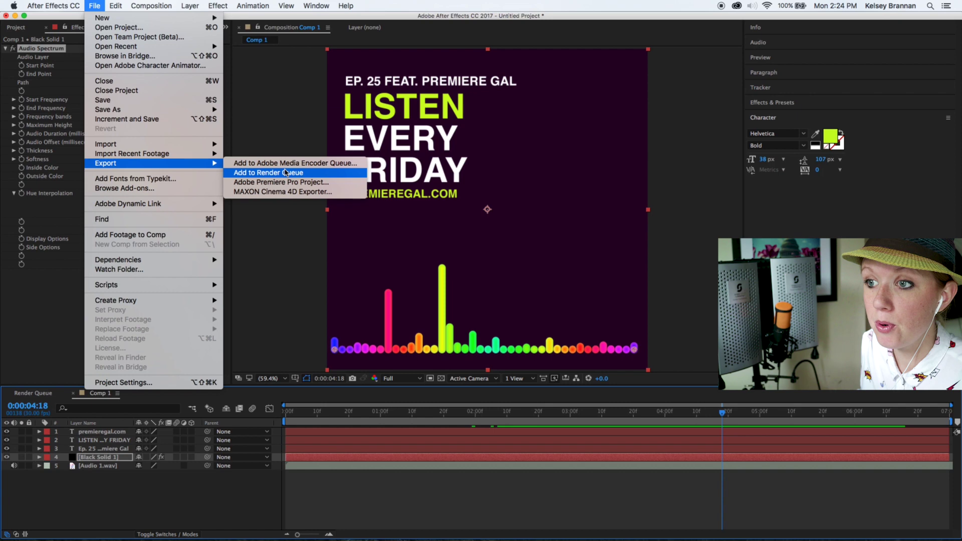
left_click(286, 173)
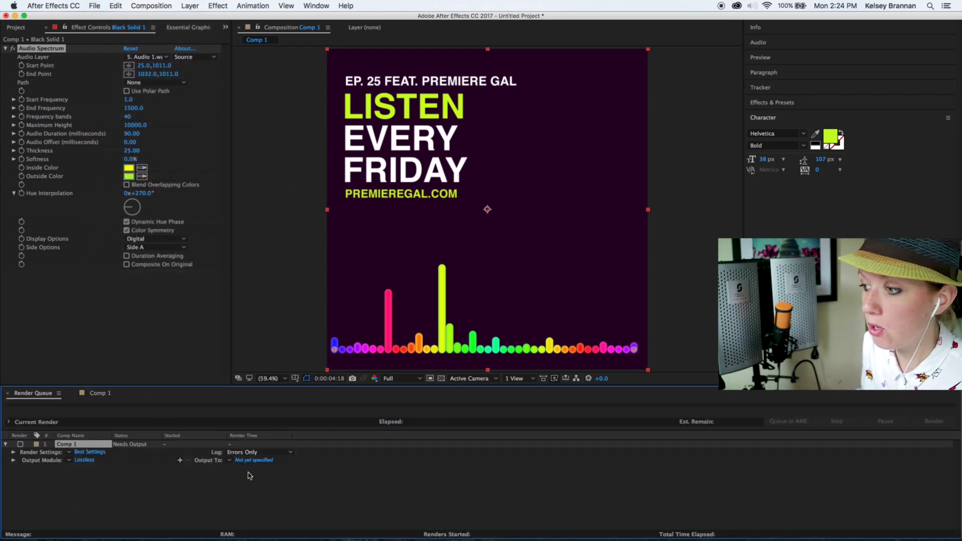
Set the render output to podcast-promo.mov on the Desktop
left_click(253, 460)
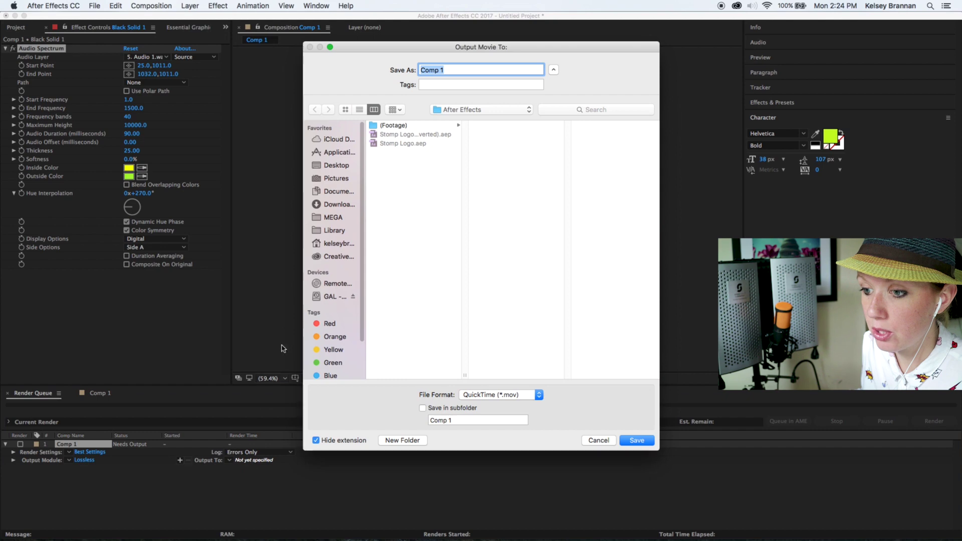
left_click(335, 166)
type("podcast-promo")
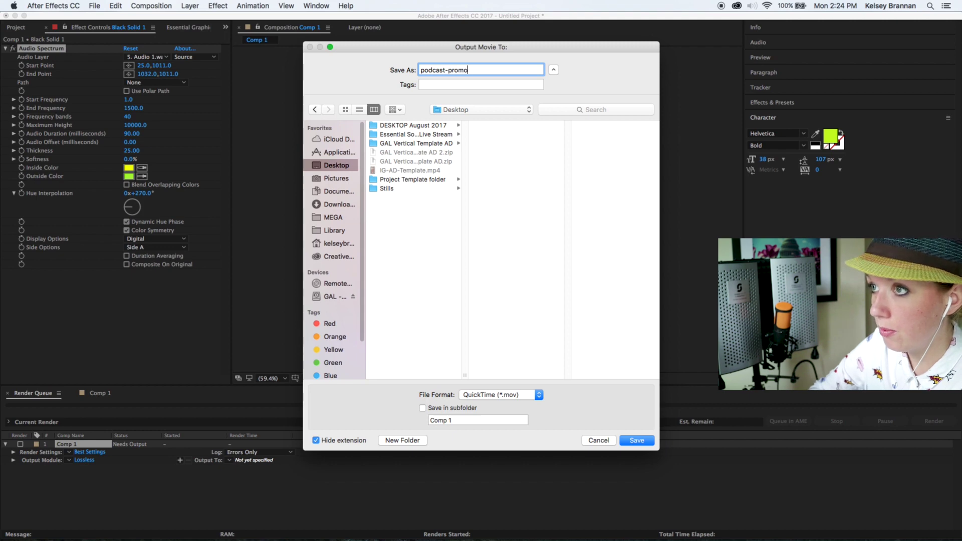
left_click(637, 441)
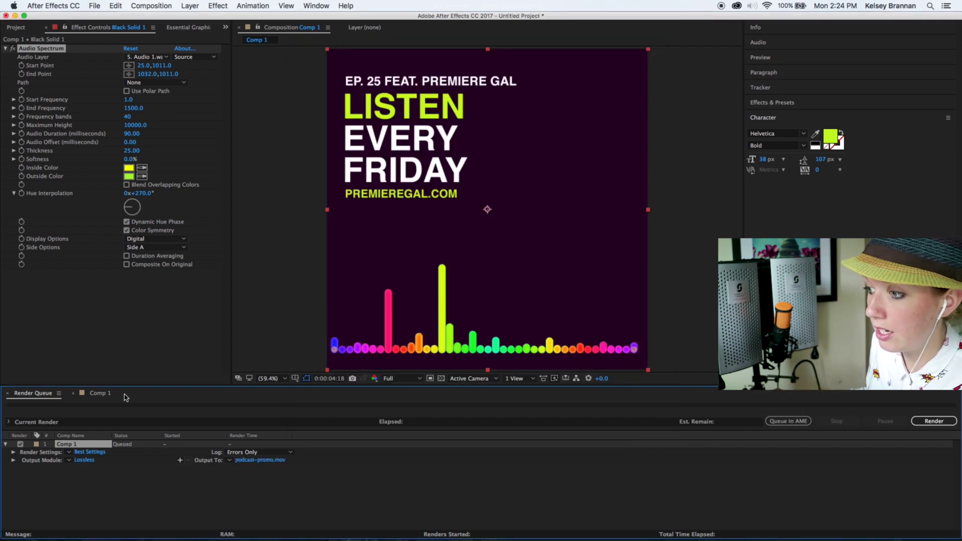
left_click(89, 461)
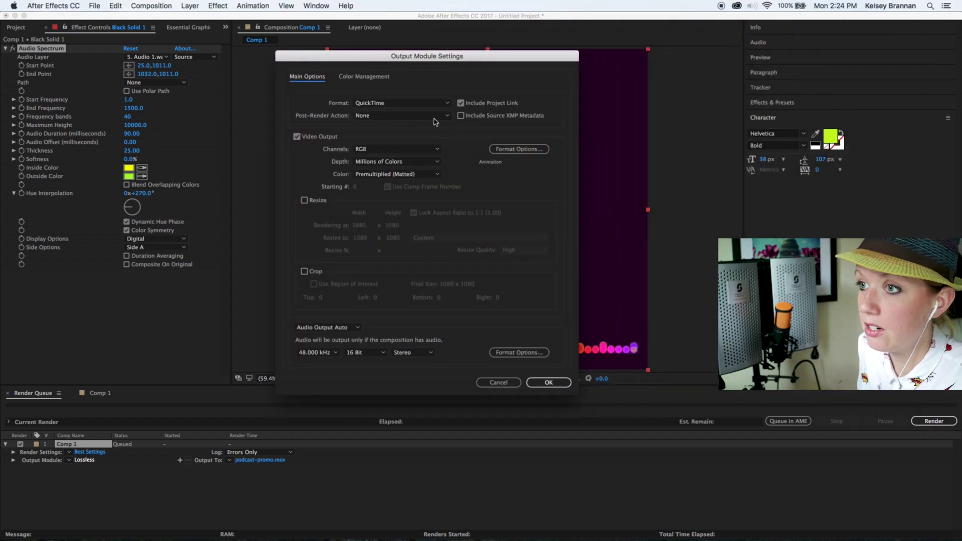
Set the QuickTime output codec to H.264 and render podcast-promo.mov
left_click(519, 153)
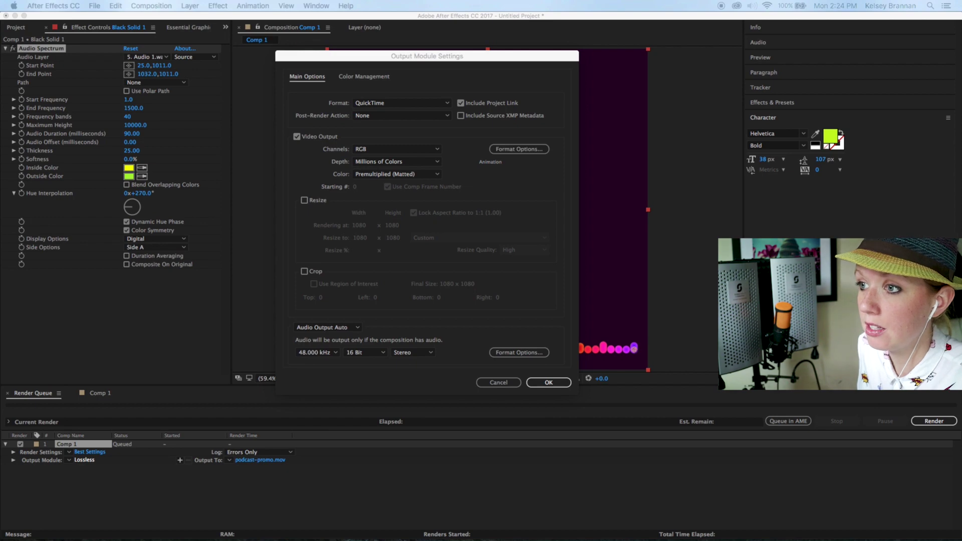
left_click(609, 109)
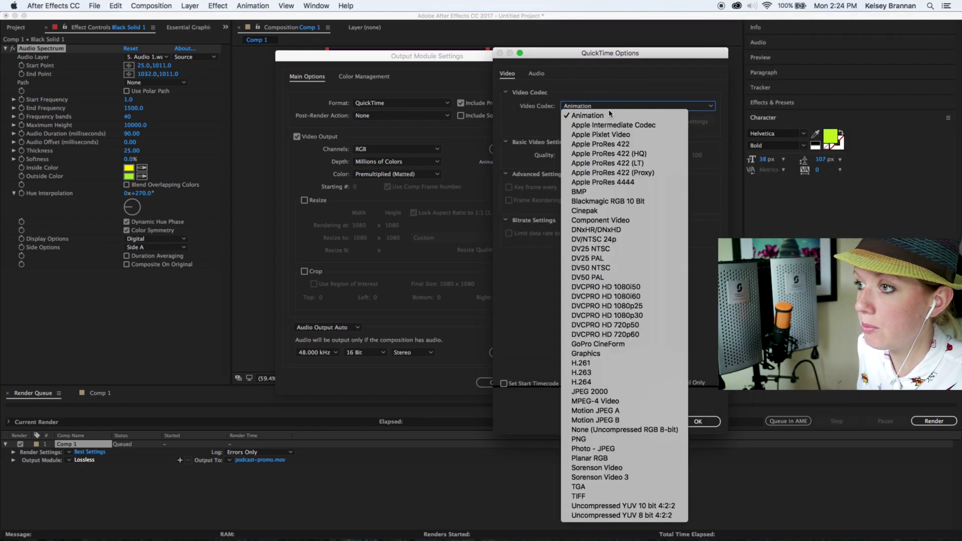
left_click(582, 382)
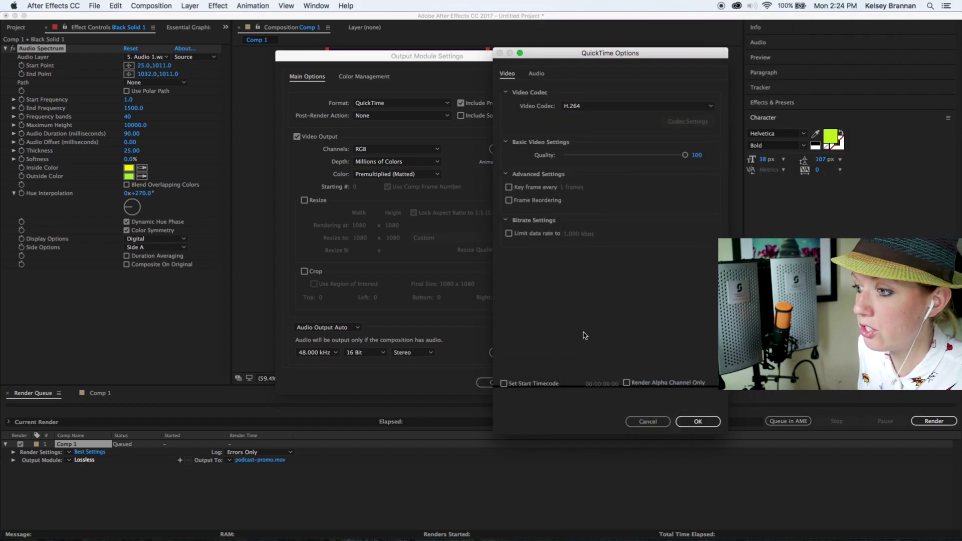
left_click(699, 422)
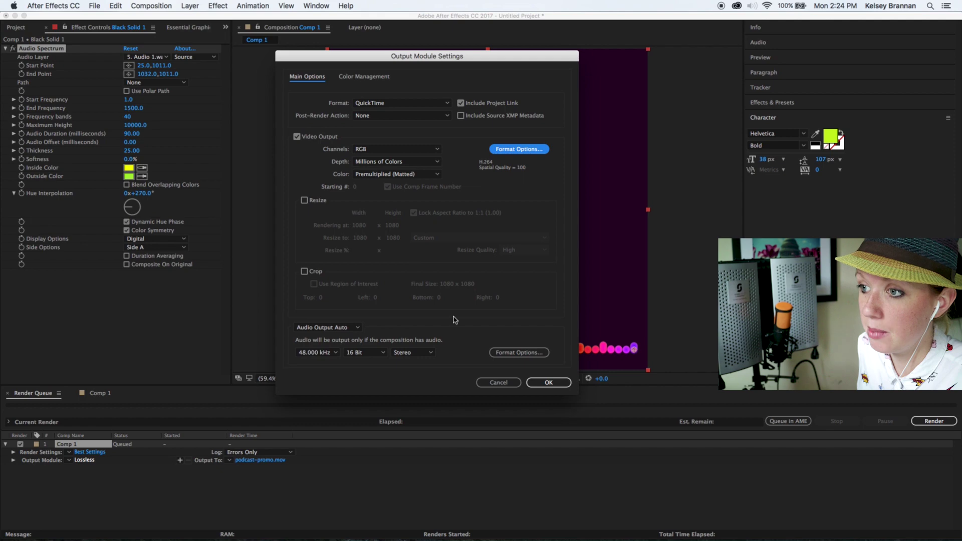
left_click(548, 382)
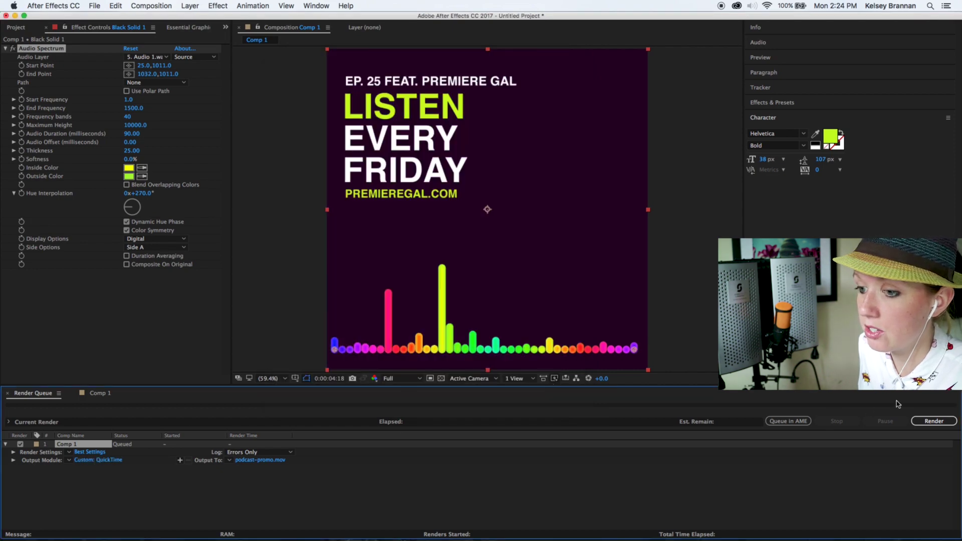
left_click(930, 421)
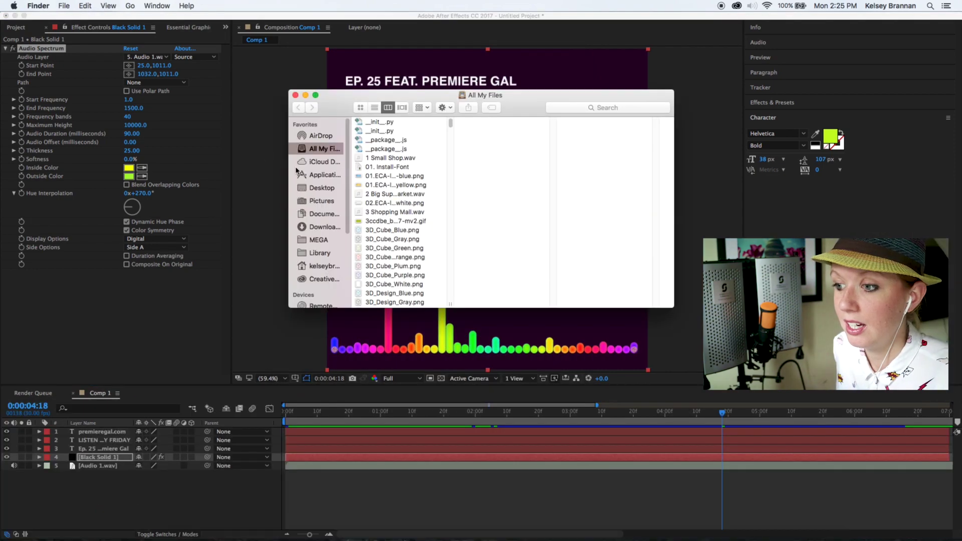
left_click(321, 188)
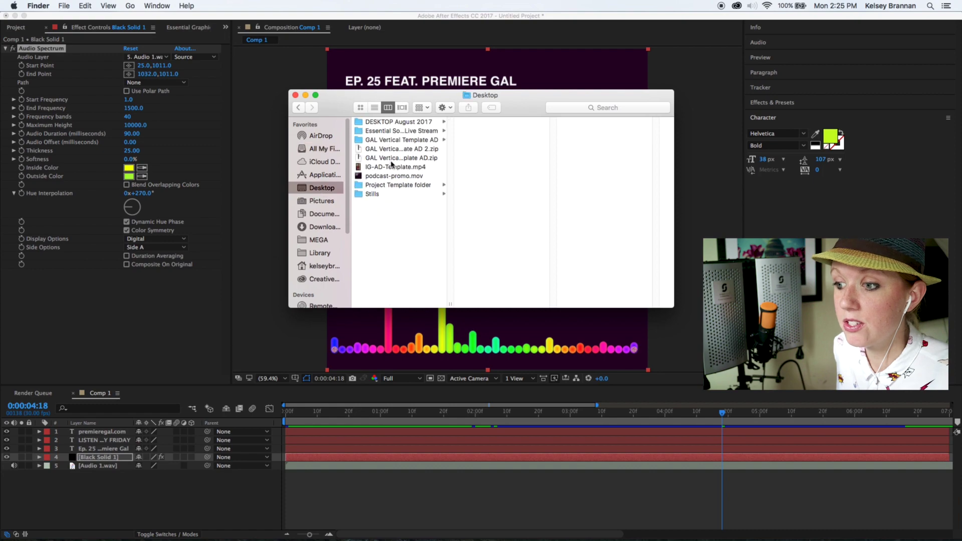
Open the rendered podcast-promo.mov from the Desktop in QuickTime Player
double_click(390, 176)
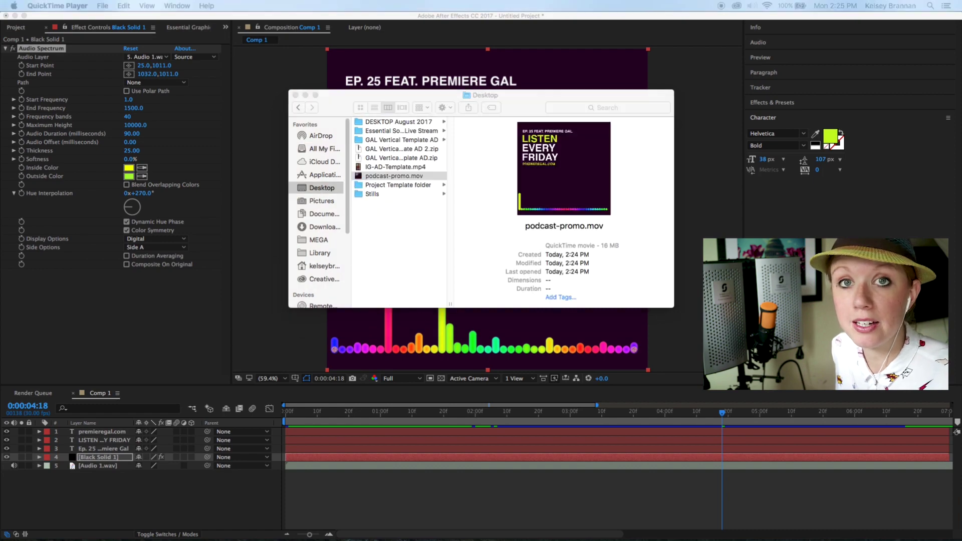